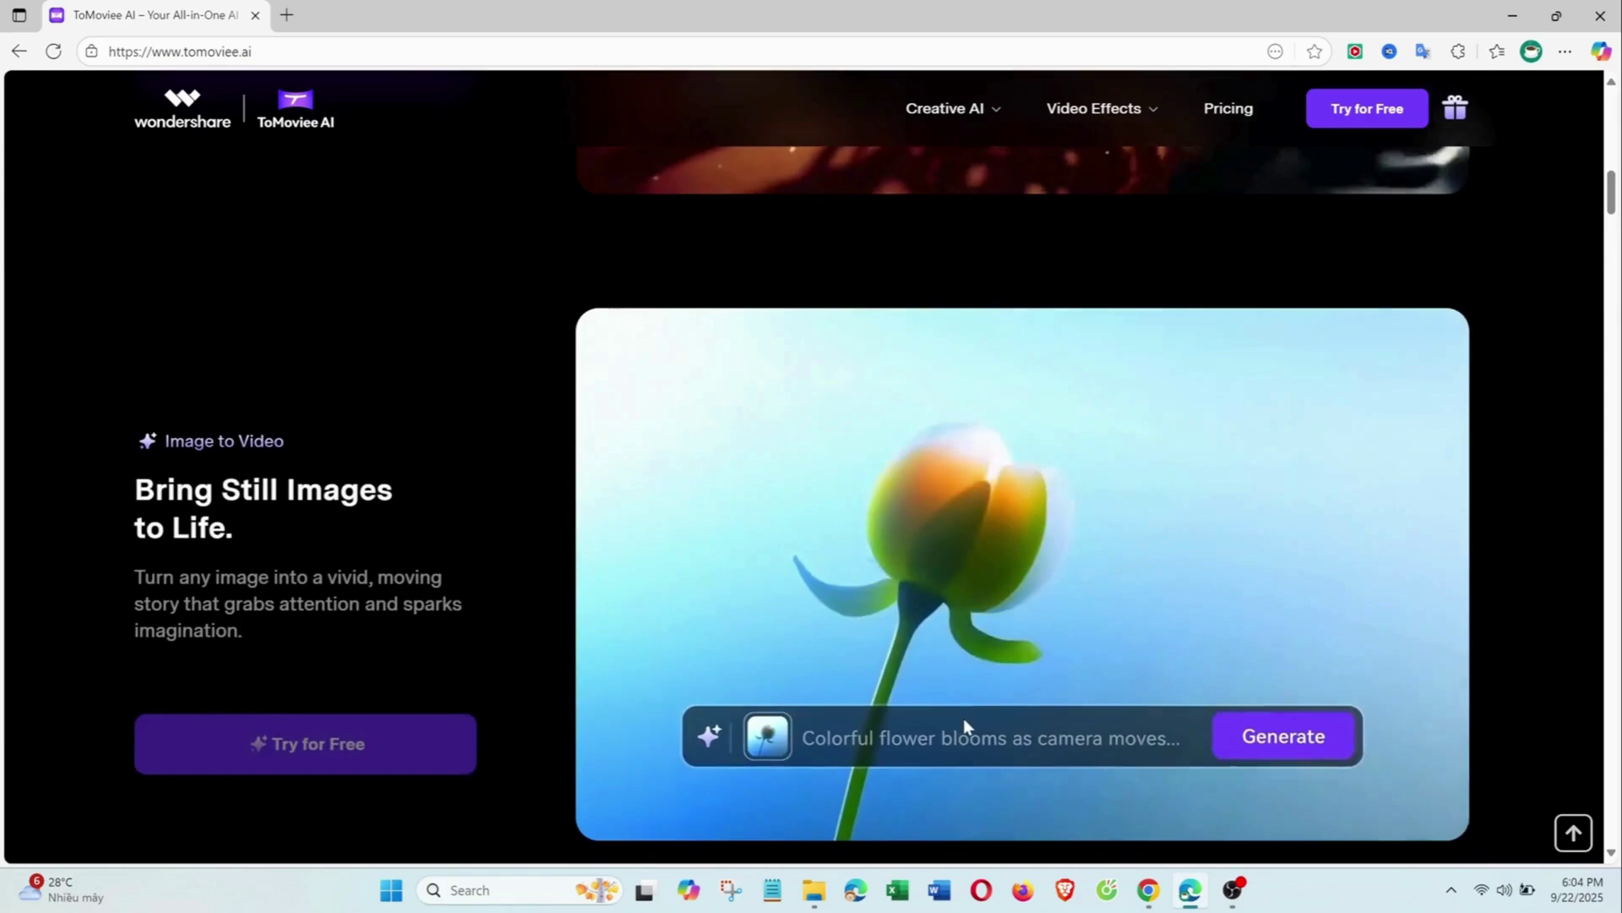
# Scroll down the tomoviee.ai homepage to look over the product.
pyautogui.scroll(-6, 964, 720)
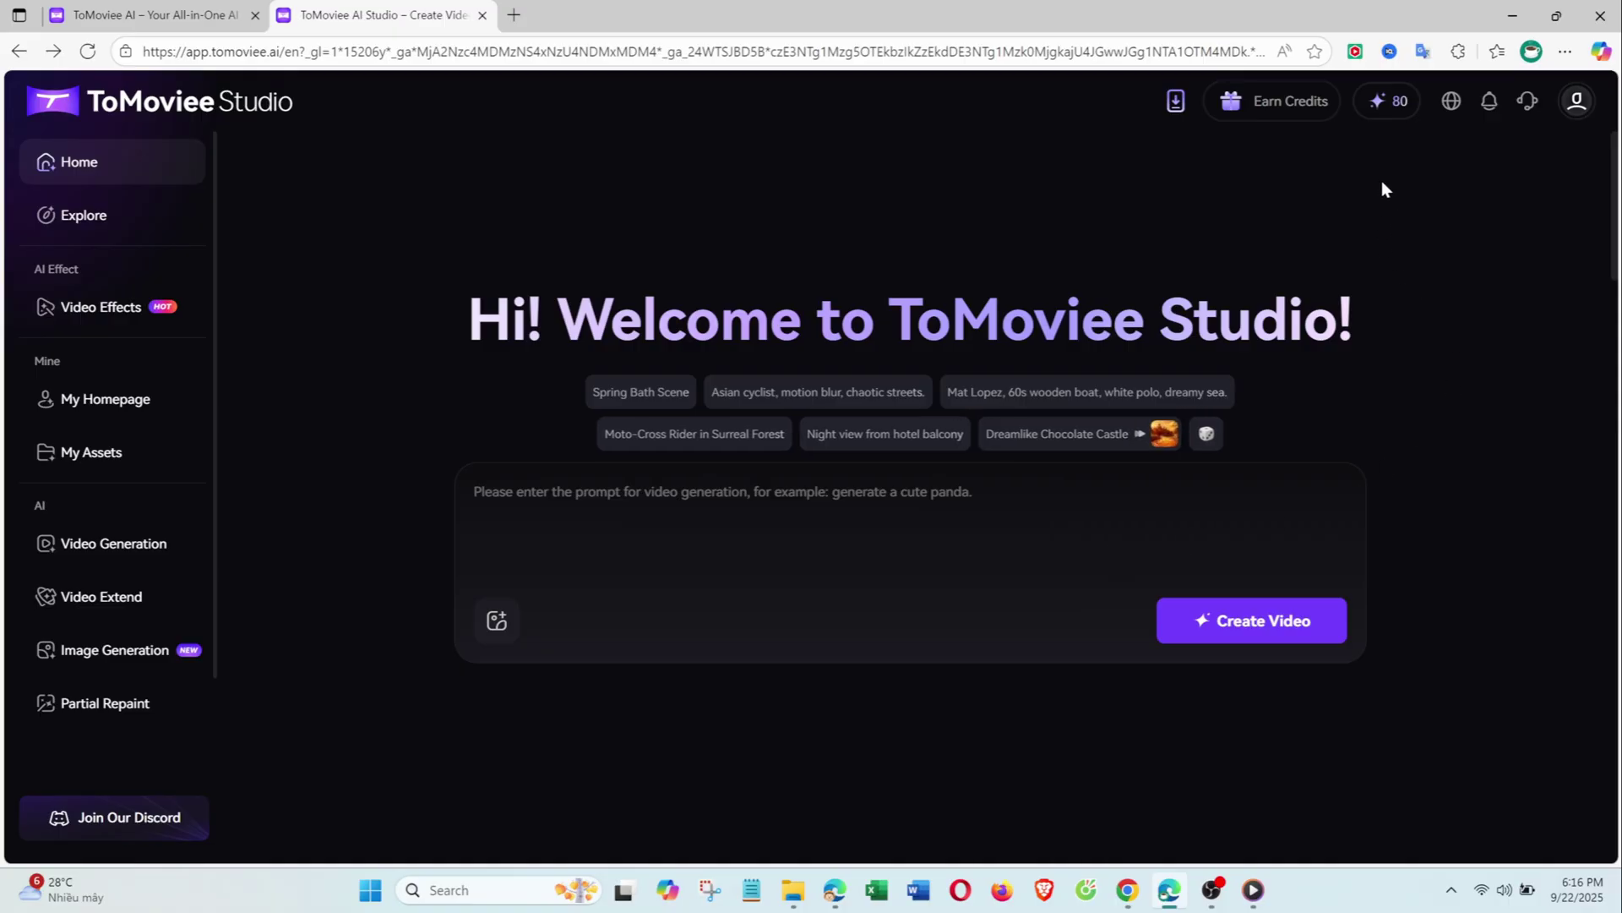
# Check the 80-credit balance details, browse the gallery, then go to Image Generation.
pyautogui.click(1386, 104)
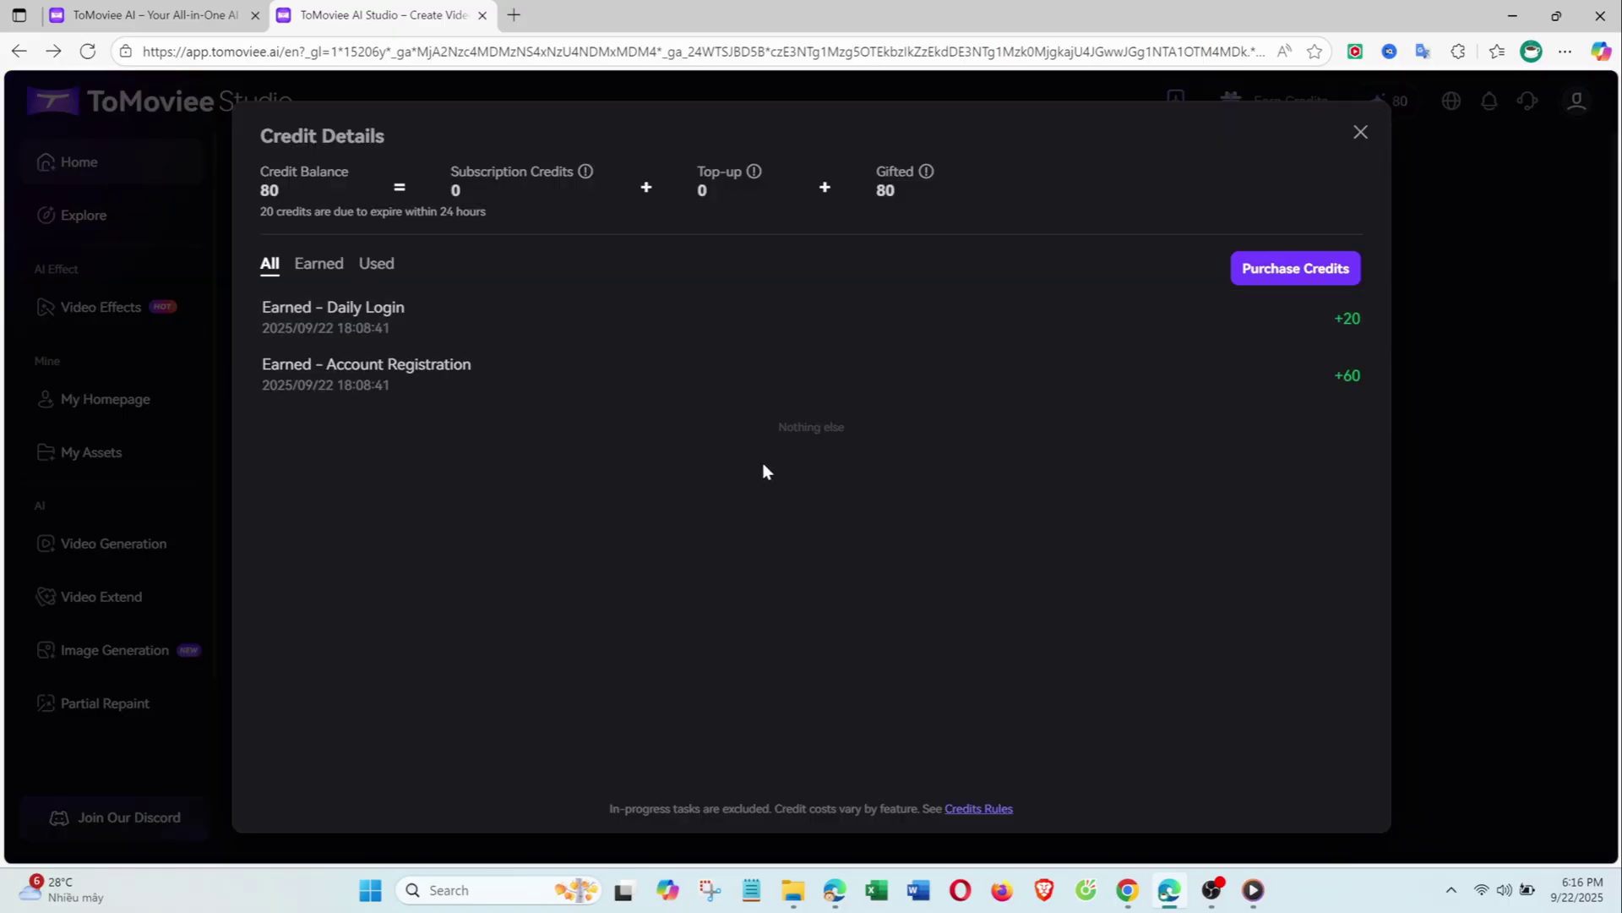
pyautogui.click(1361, 132)
pyautogui.scroll(-5, 994, 531)
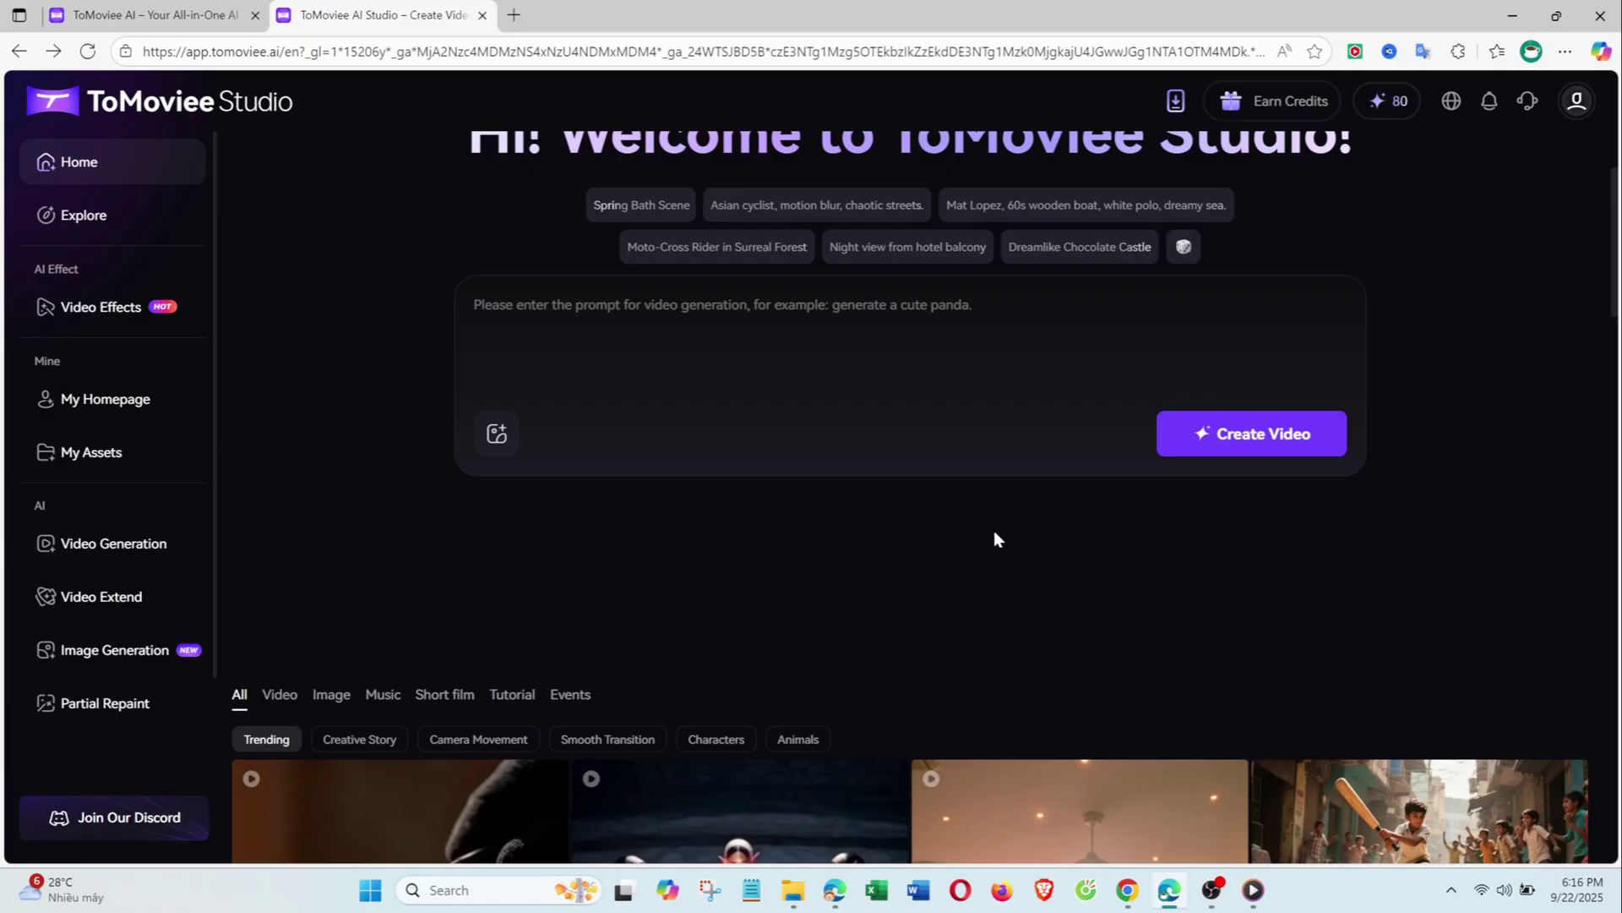
pyautogui.scroll(-10, 993, 539)
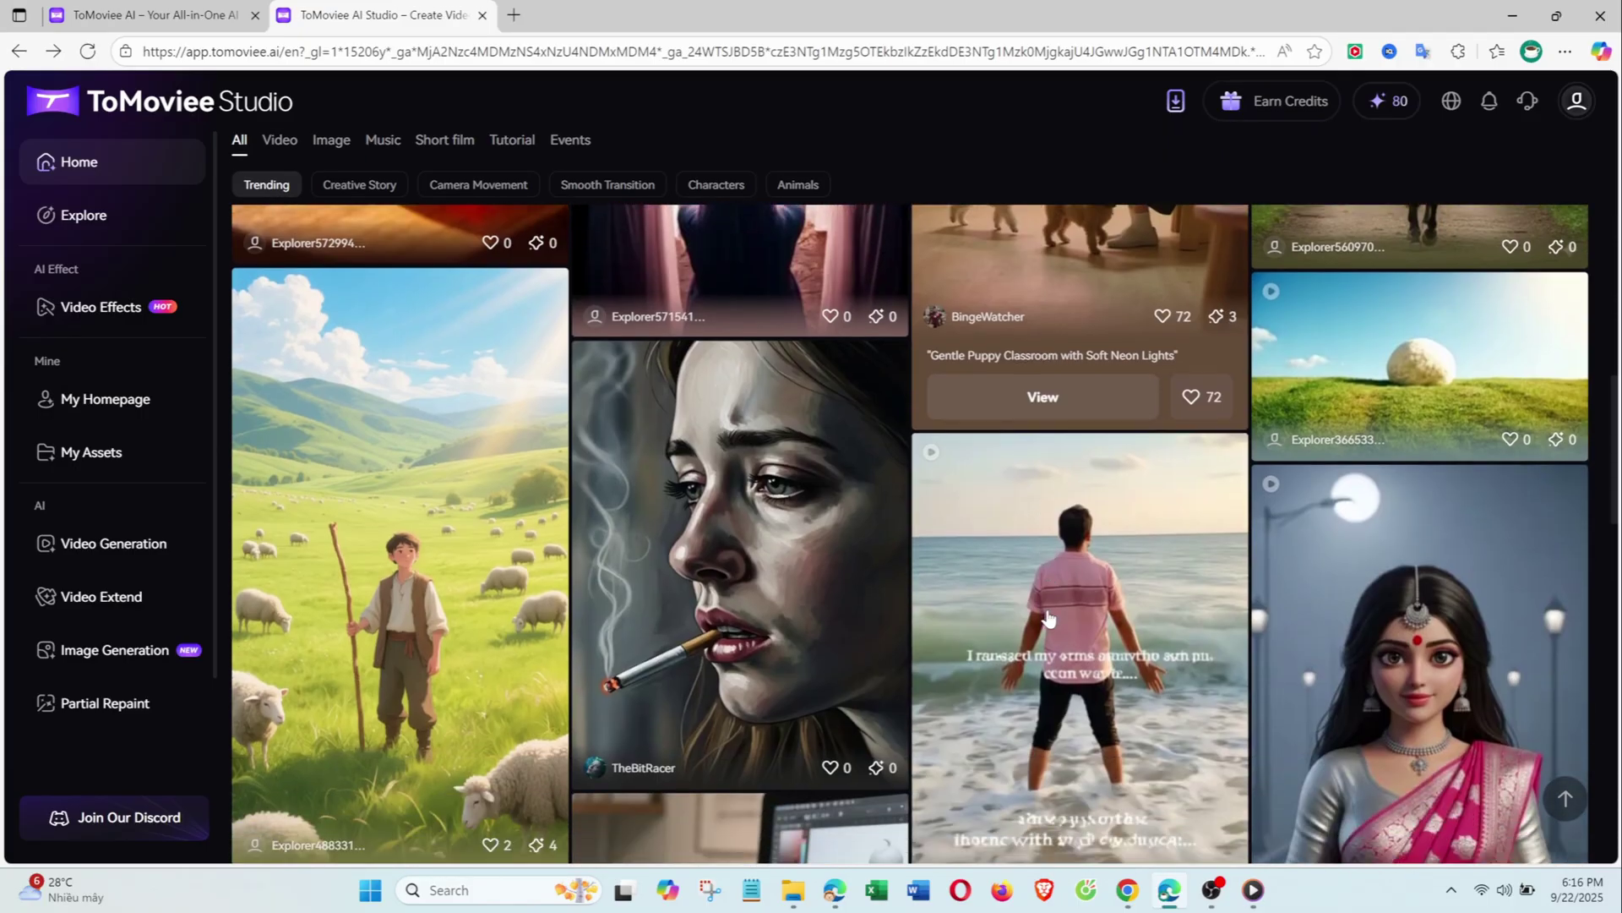
pyautogui.scroll(-5, 1048, 616)
pyautogui.scroll(10, 1048, 616)
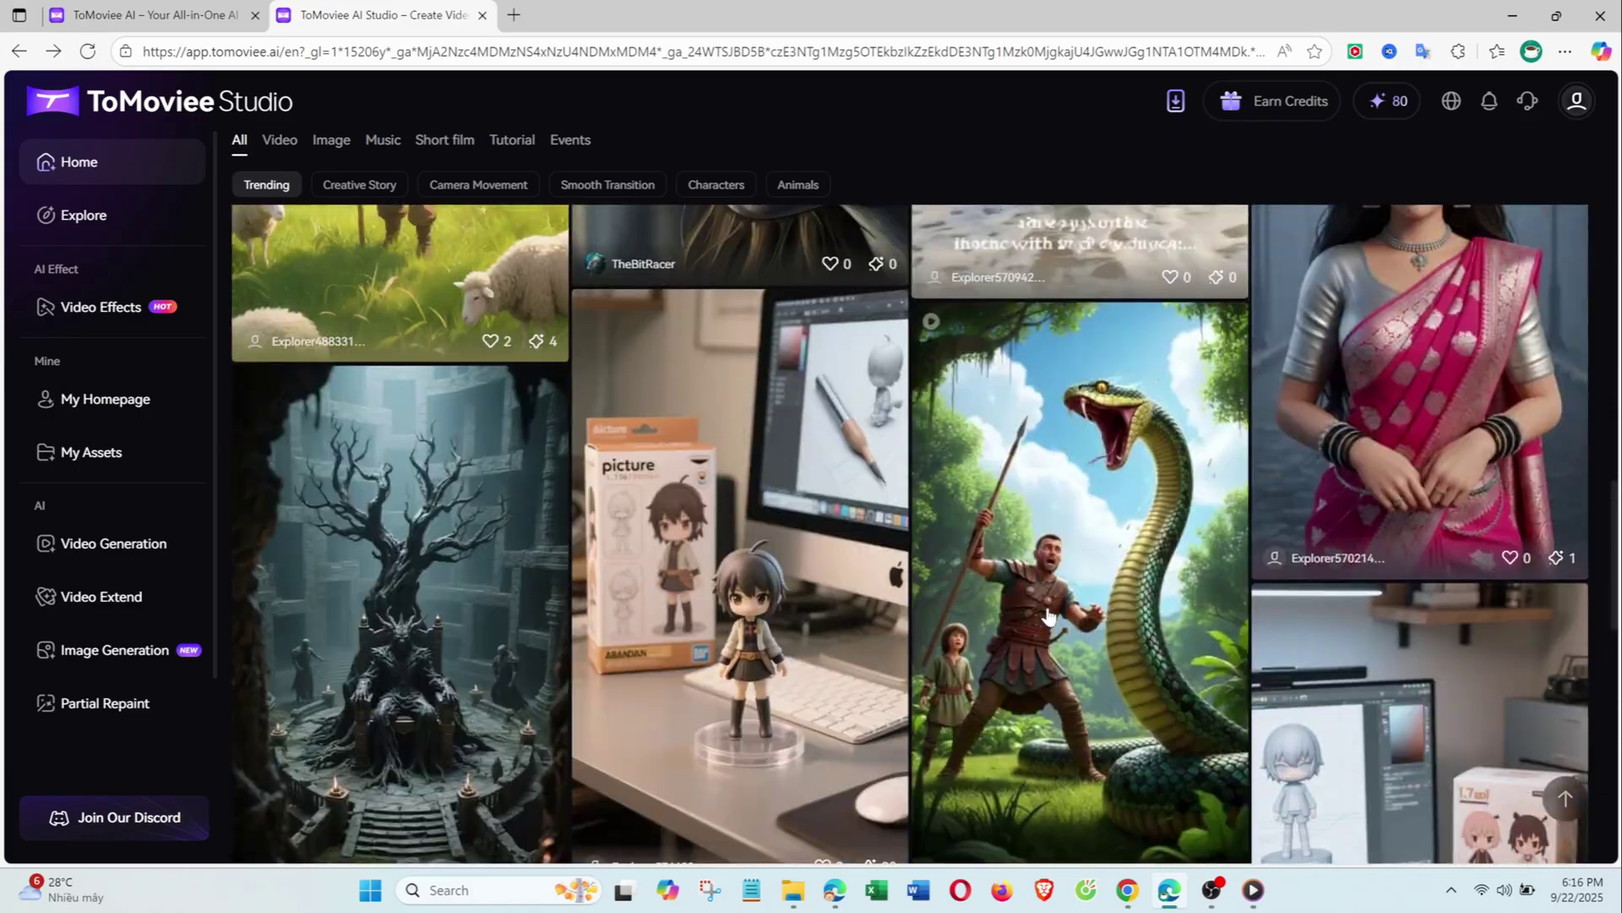
pyautogui.scroll(4, 1048, 616)
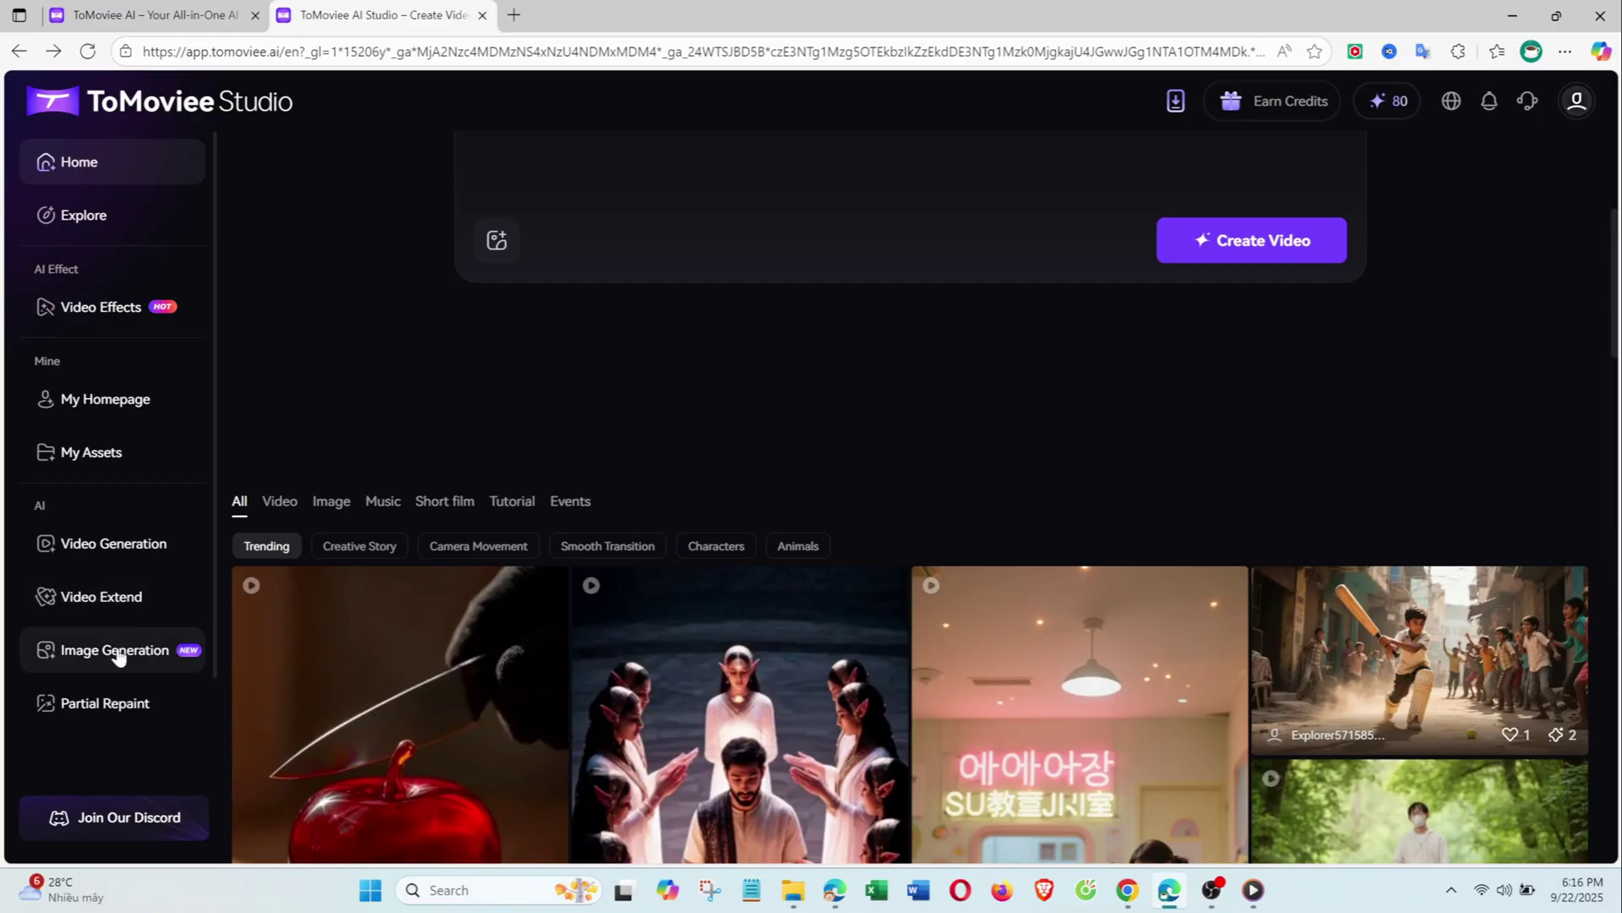
pyautogui.click(127, 650)
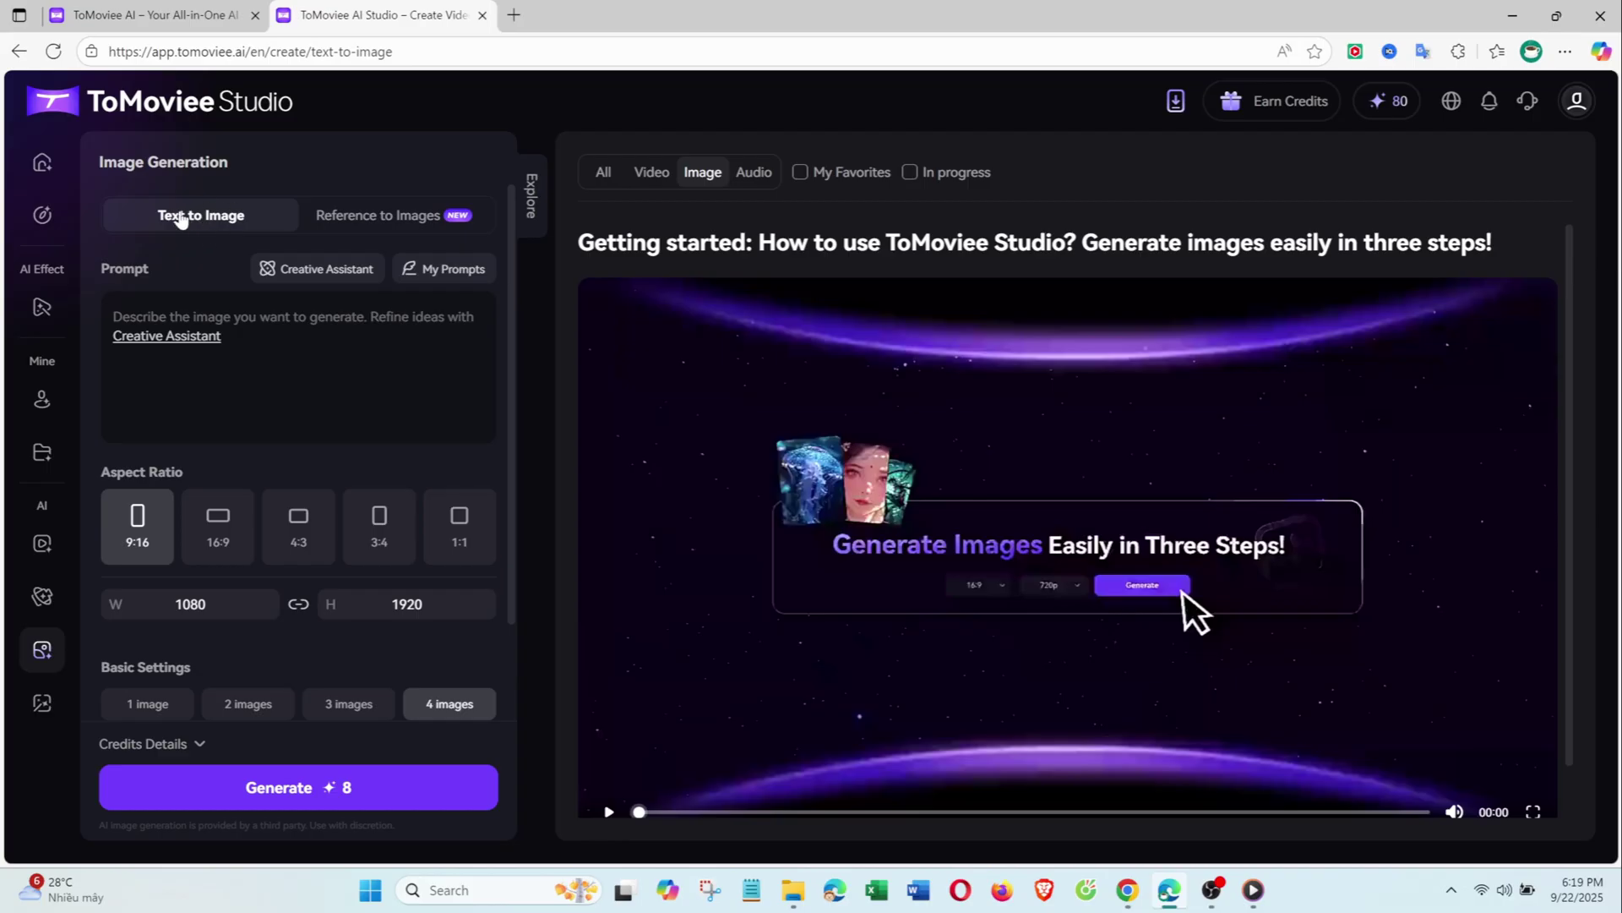
# Paste the husky sunset-meadow prompt and generate images at 16:9 aspect ratio.
pyautogui.click(114, 317)
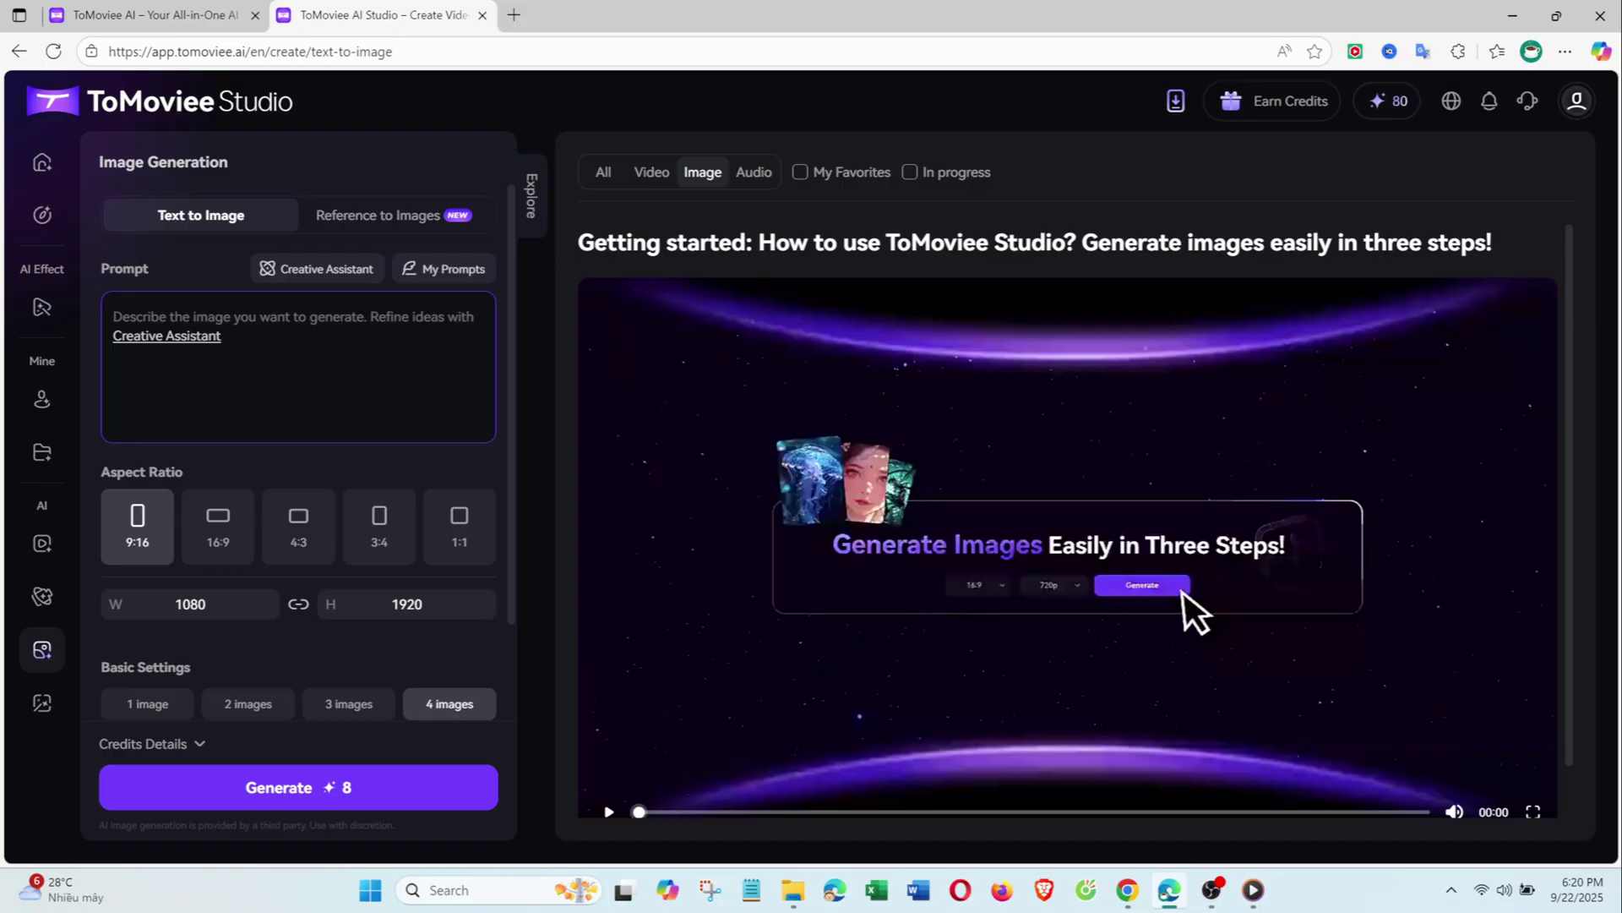
pyautogui.click(330, 269)
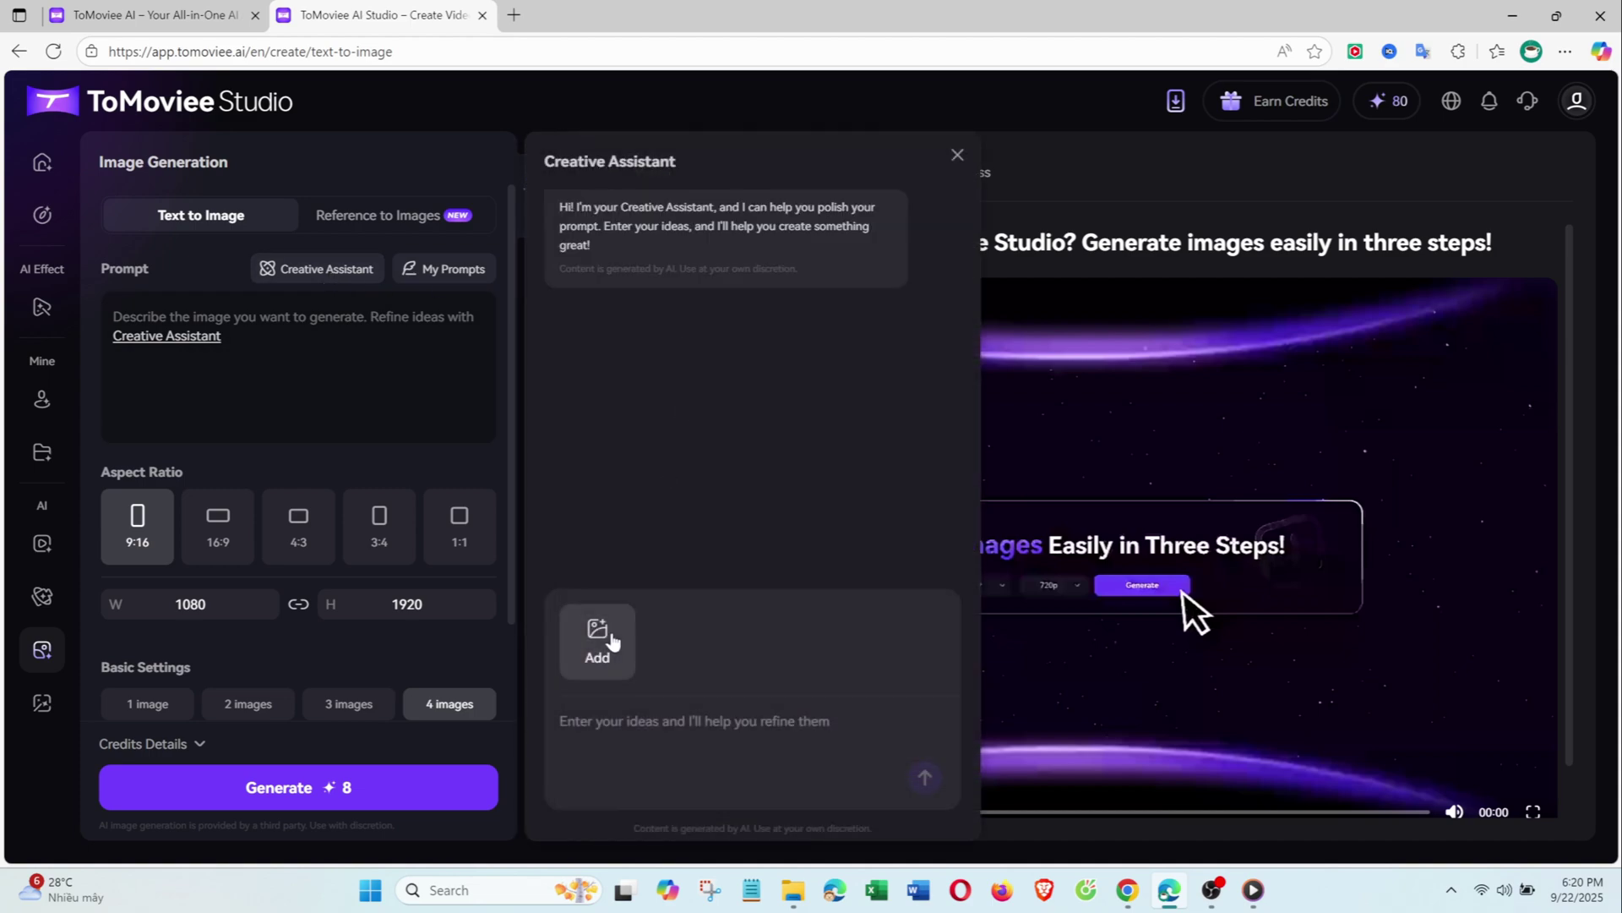
pyautogui.click(957, 154)
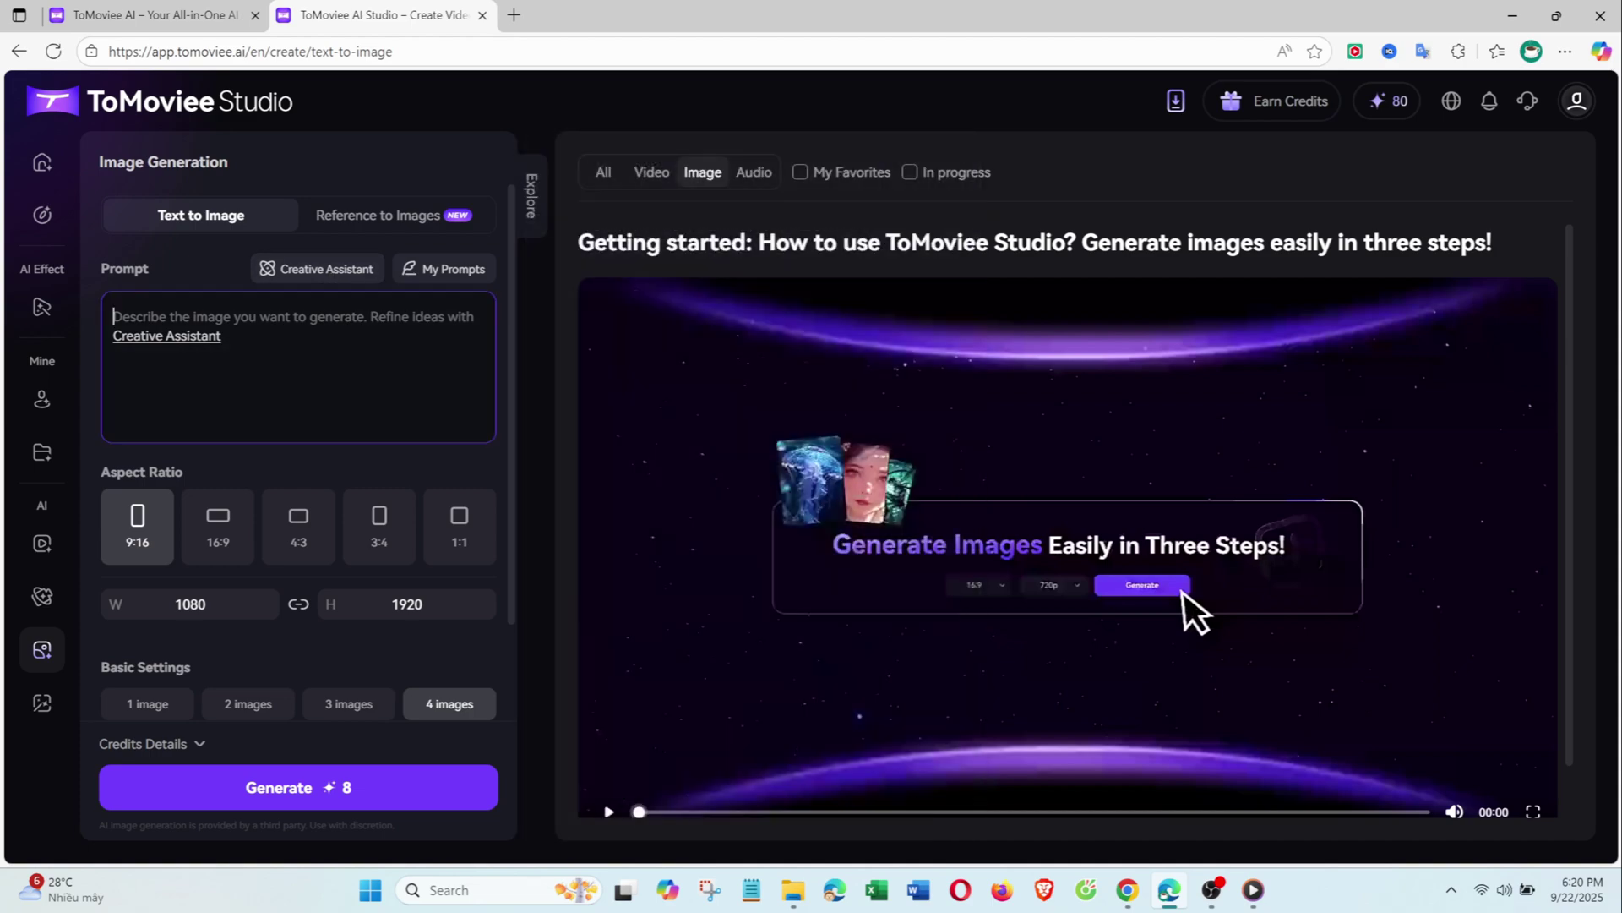
pyautogui.write('A husky dog running across a green meadow at sunset, the bright sun glowing behind')
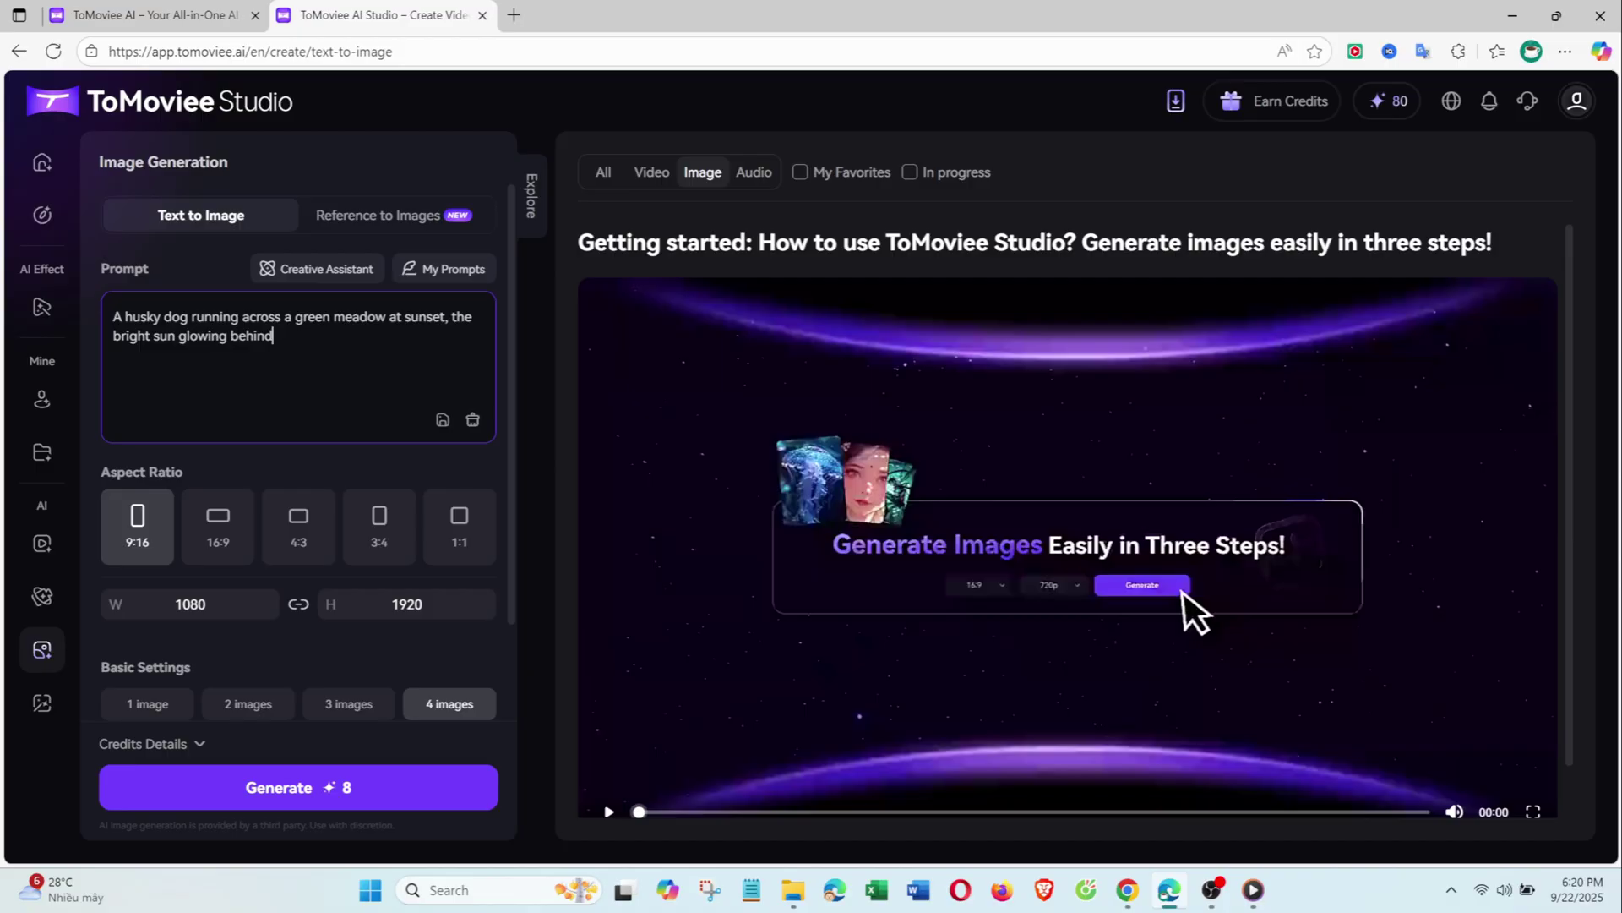
pyautogui.hotkey('ctrl', 'a')
pyautogui.click(273, 335)
pyautogui.click(217, 541)
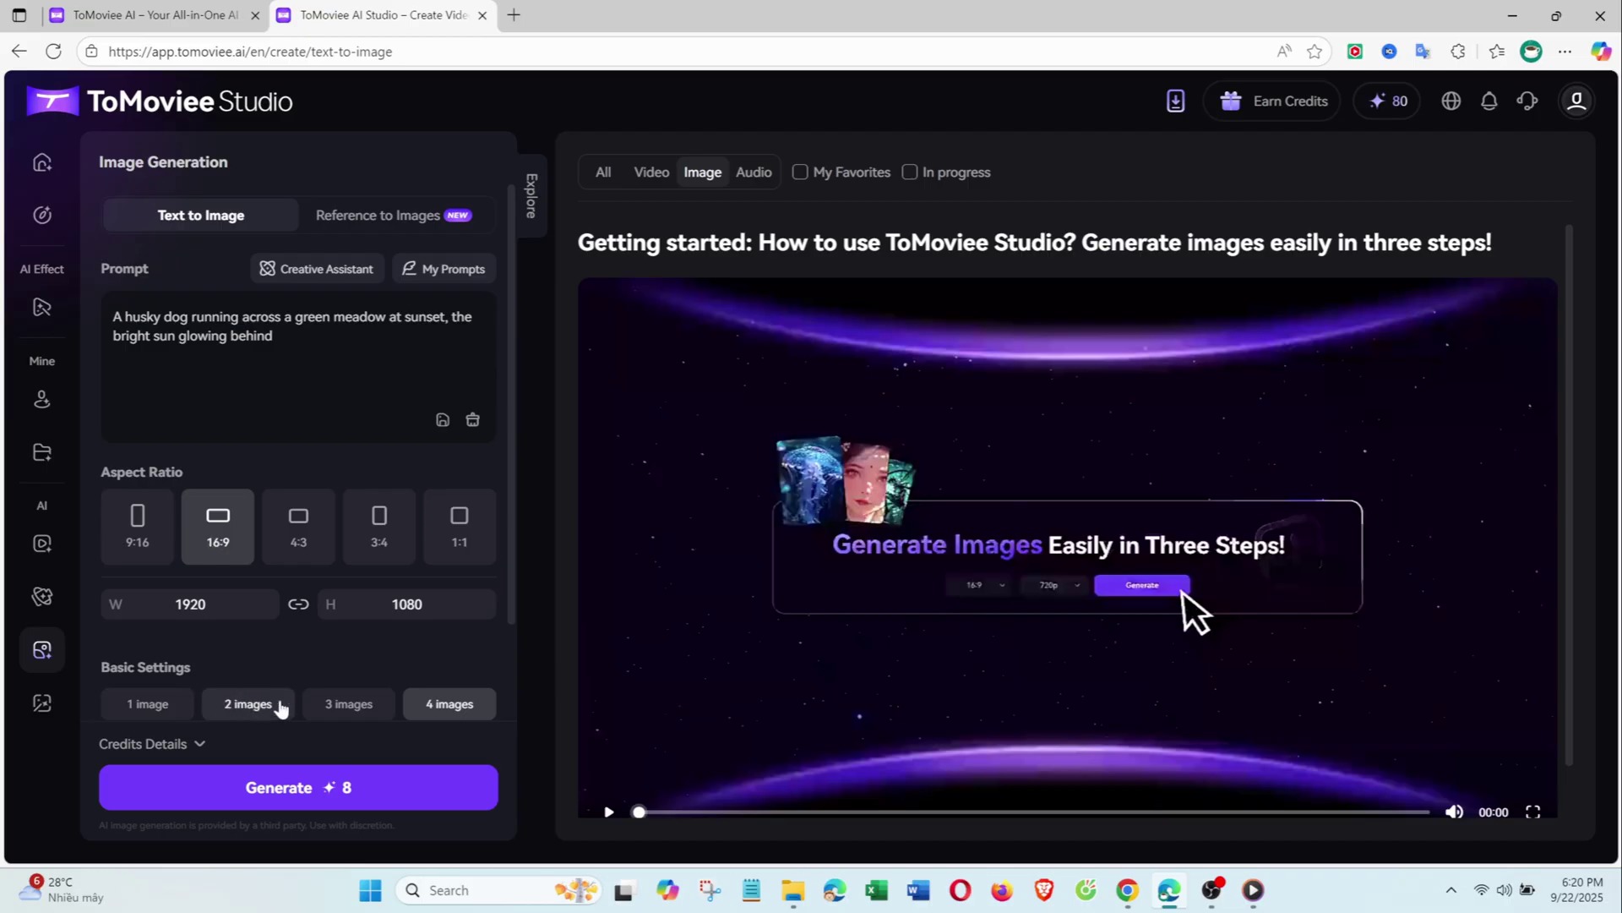
pyautogui.scroll(-2, 398, 680)
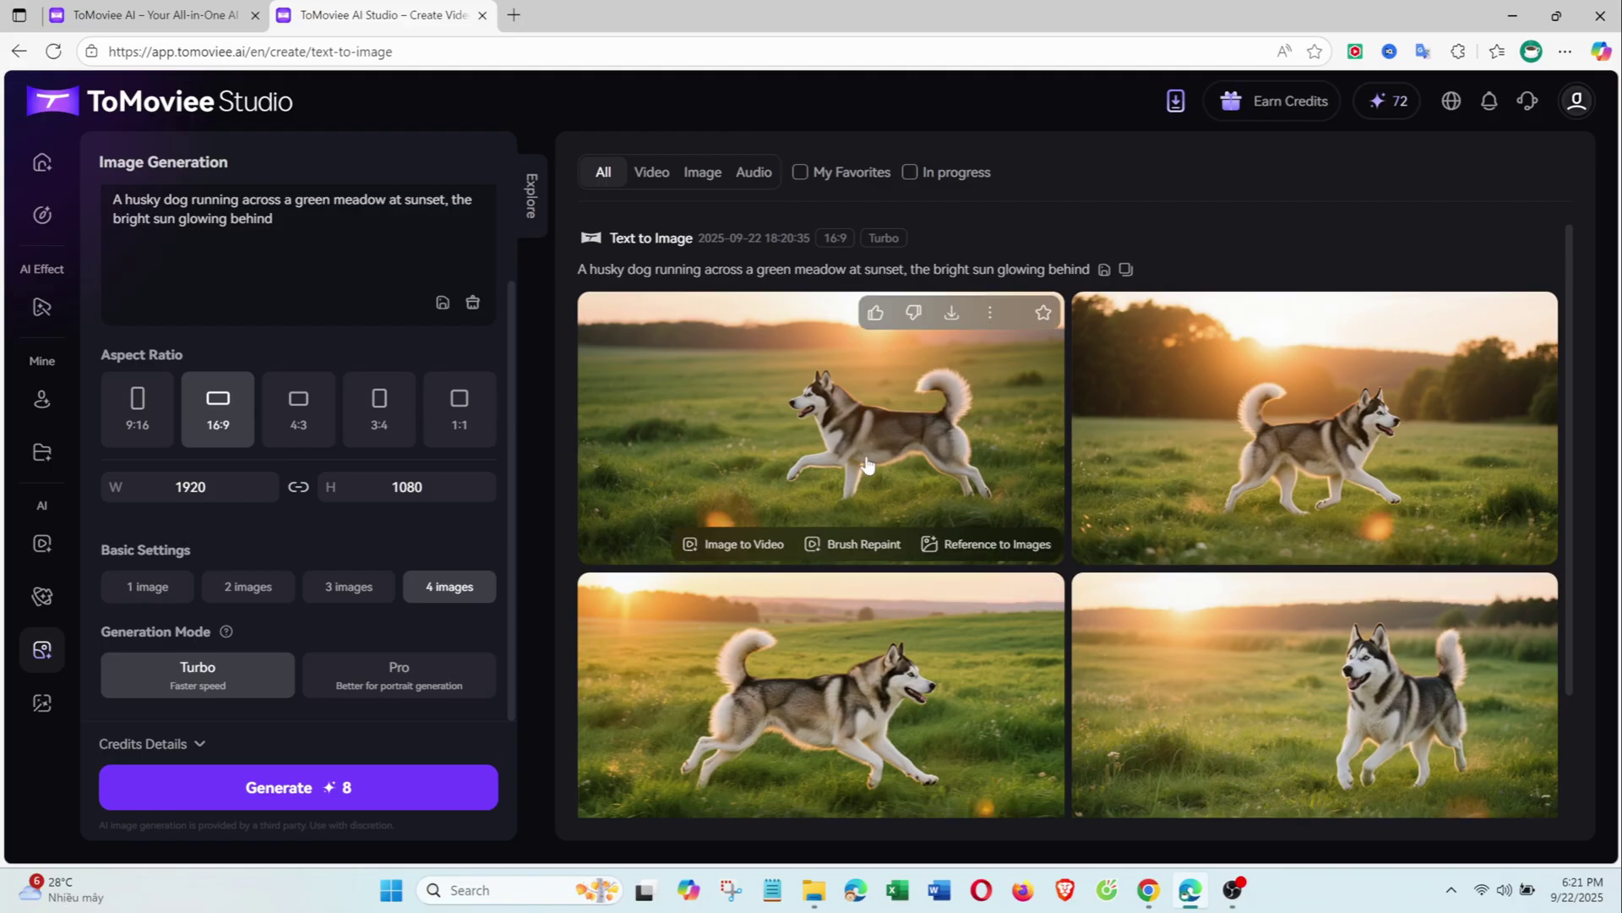
# View each of the four husky images full size in the viewer.
pyautogui.click(868, 465)
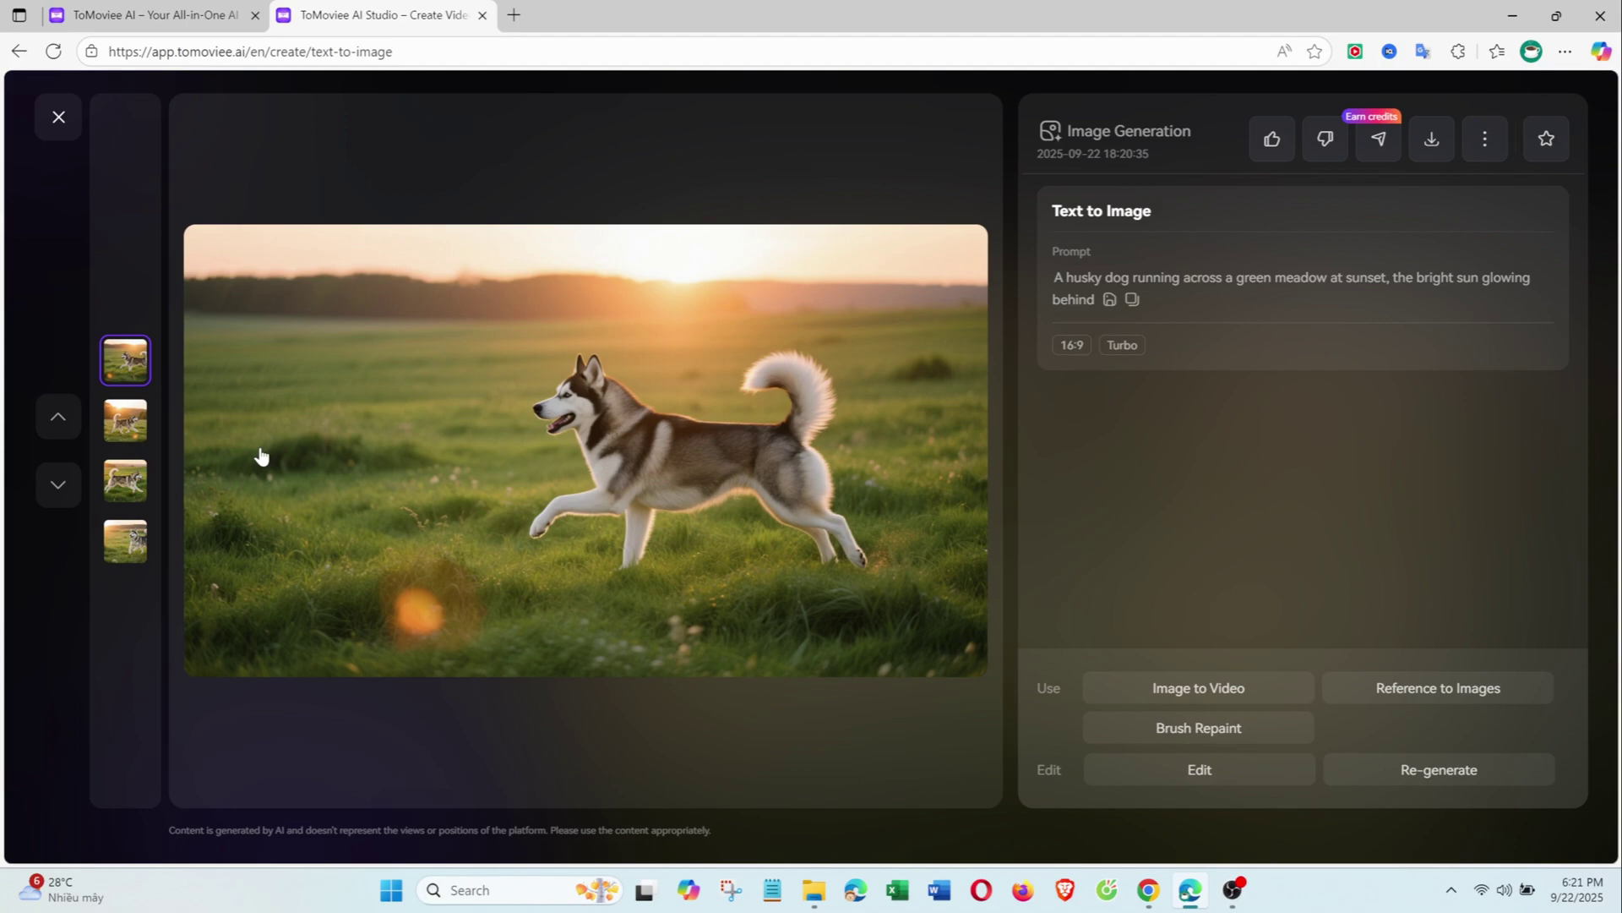
pyautogui.click(128, 427)
pyautogui.click(129, 482)
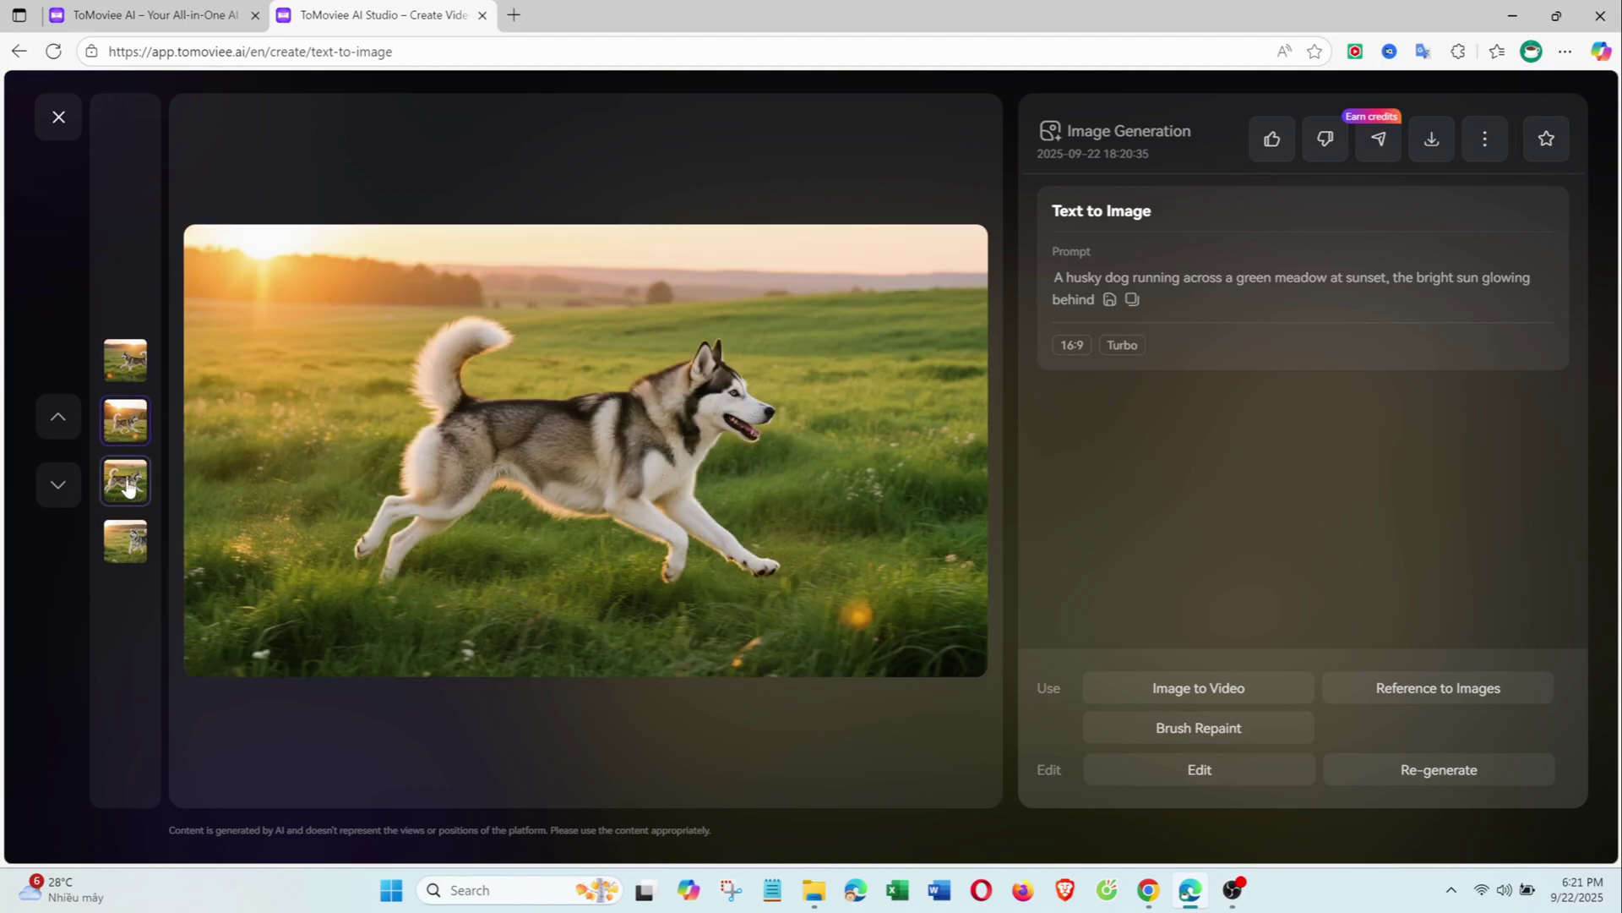
pyautogui.click(129, 536)
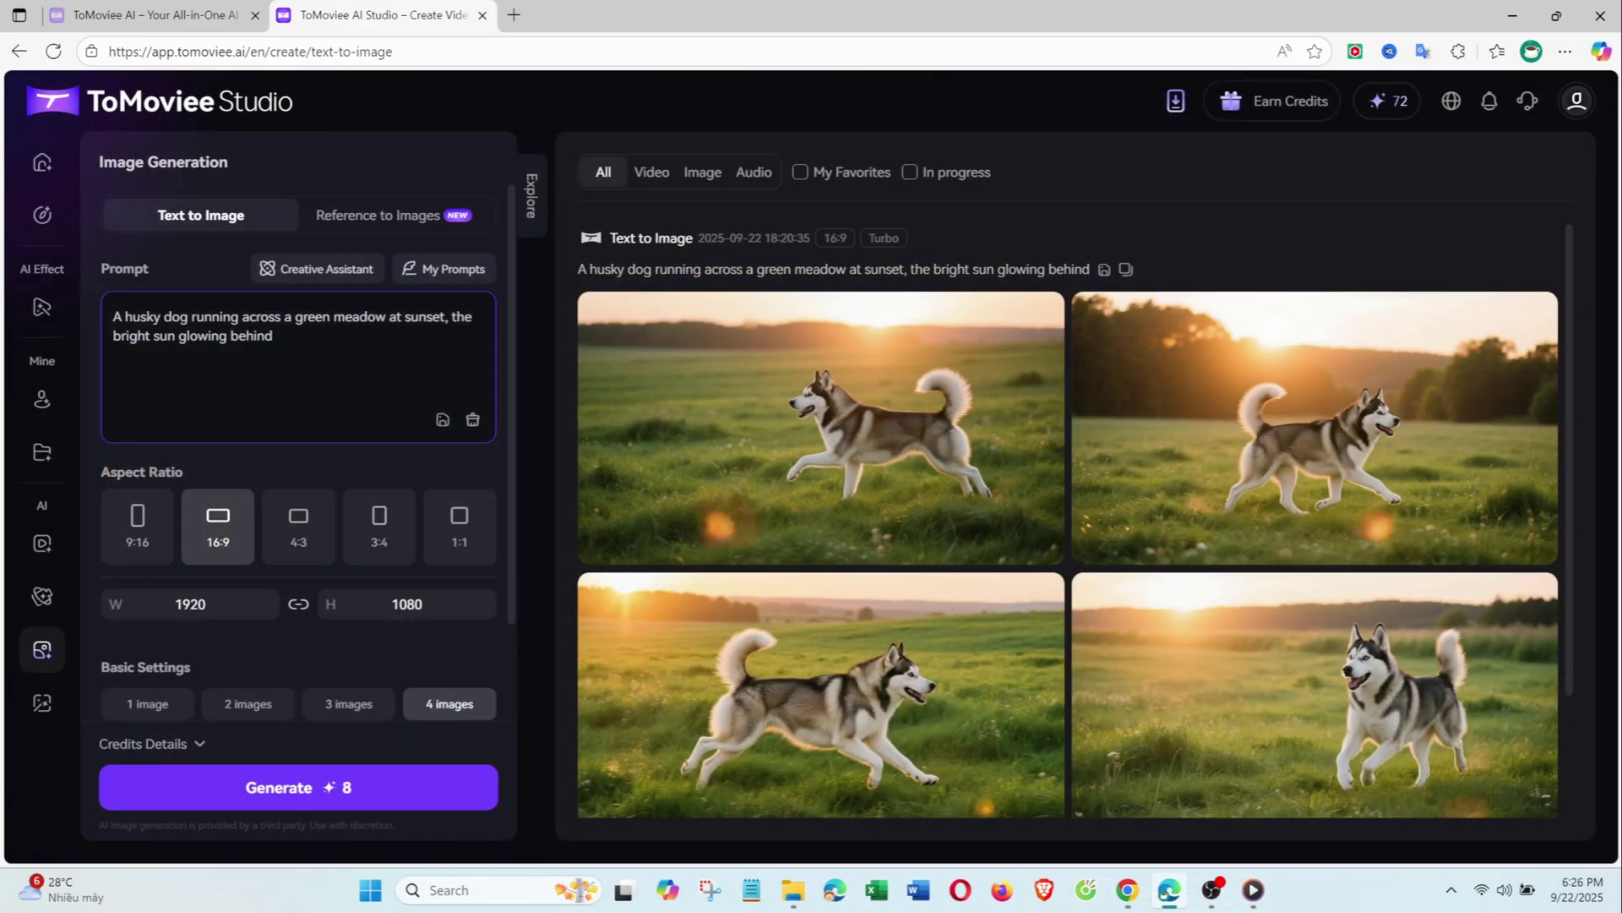
# Switch to Reference to Images and upload KOL 5.png as the character reference.
pyautogui.click(387, 217)
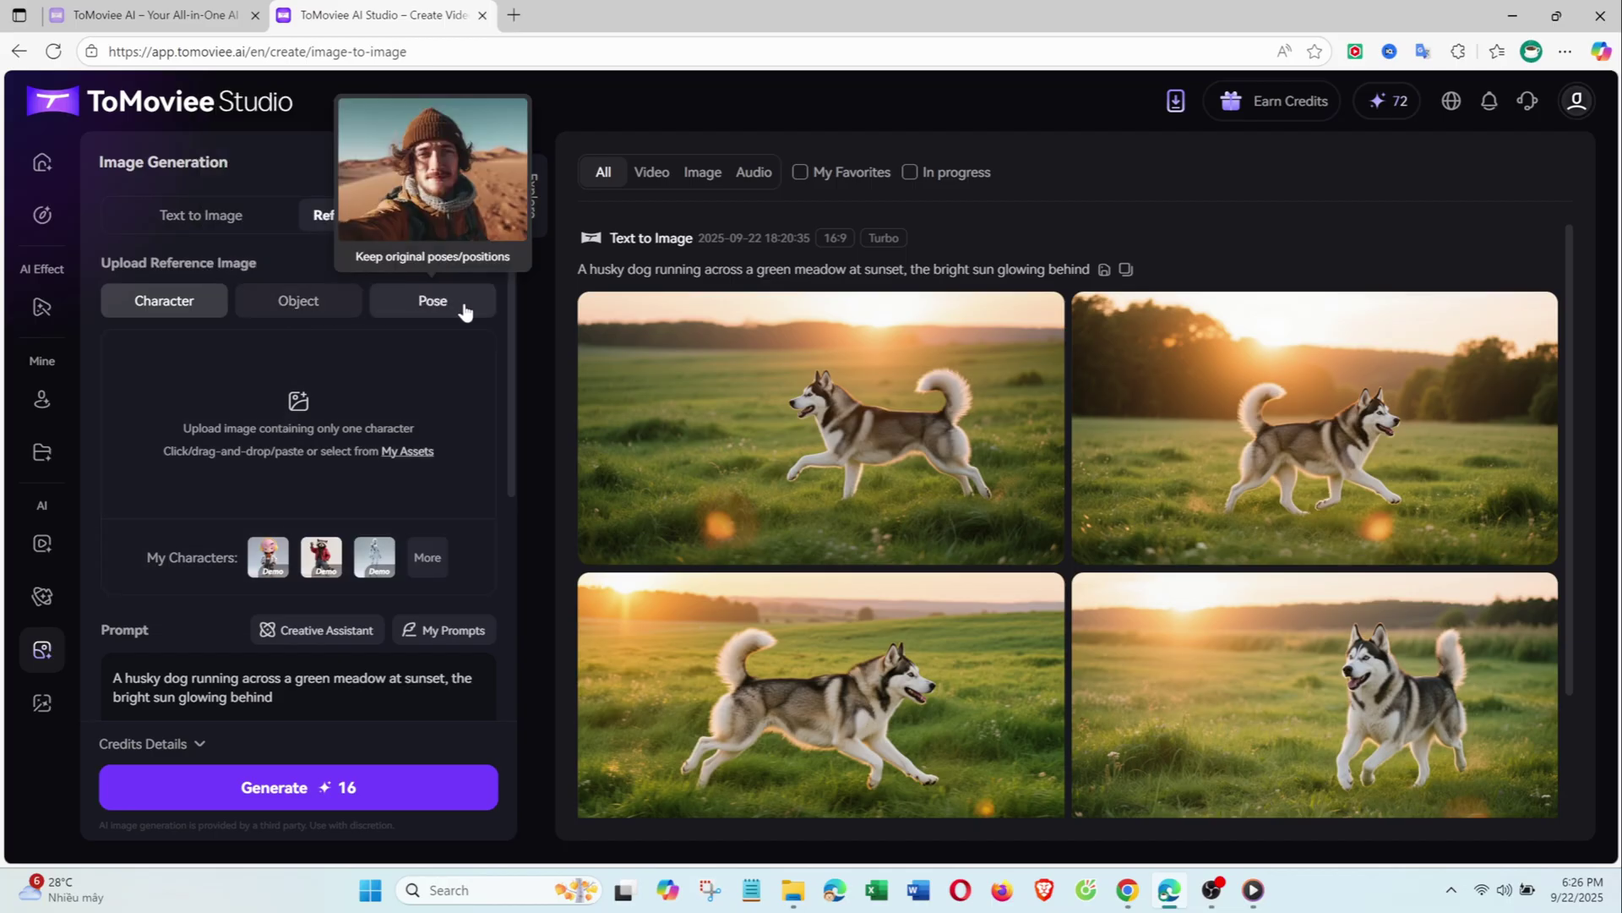
pyautogui.click(314, 401)
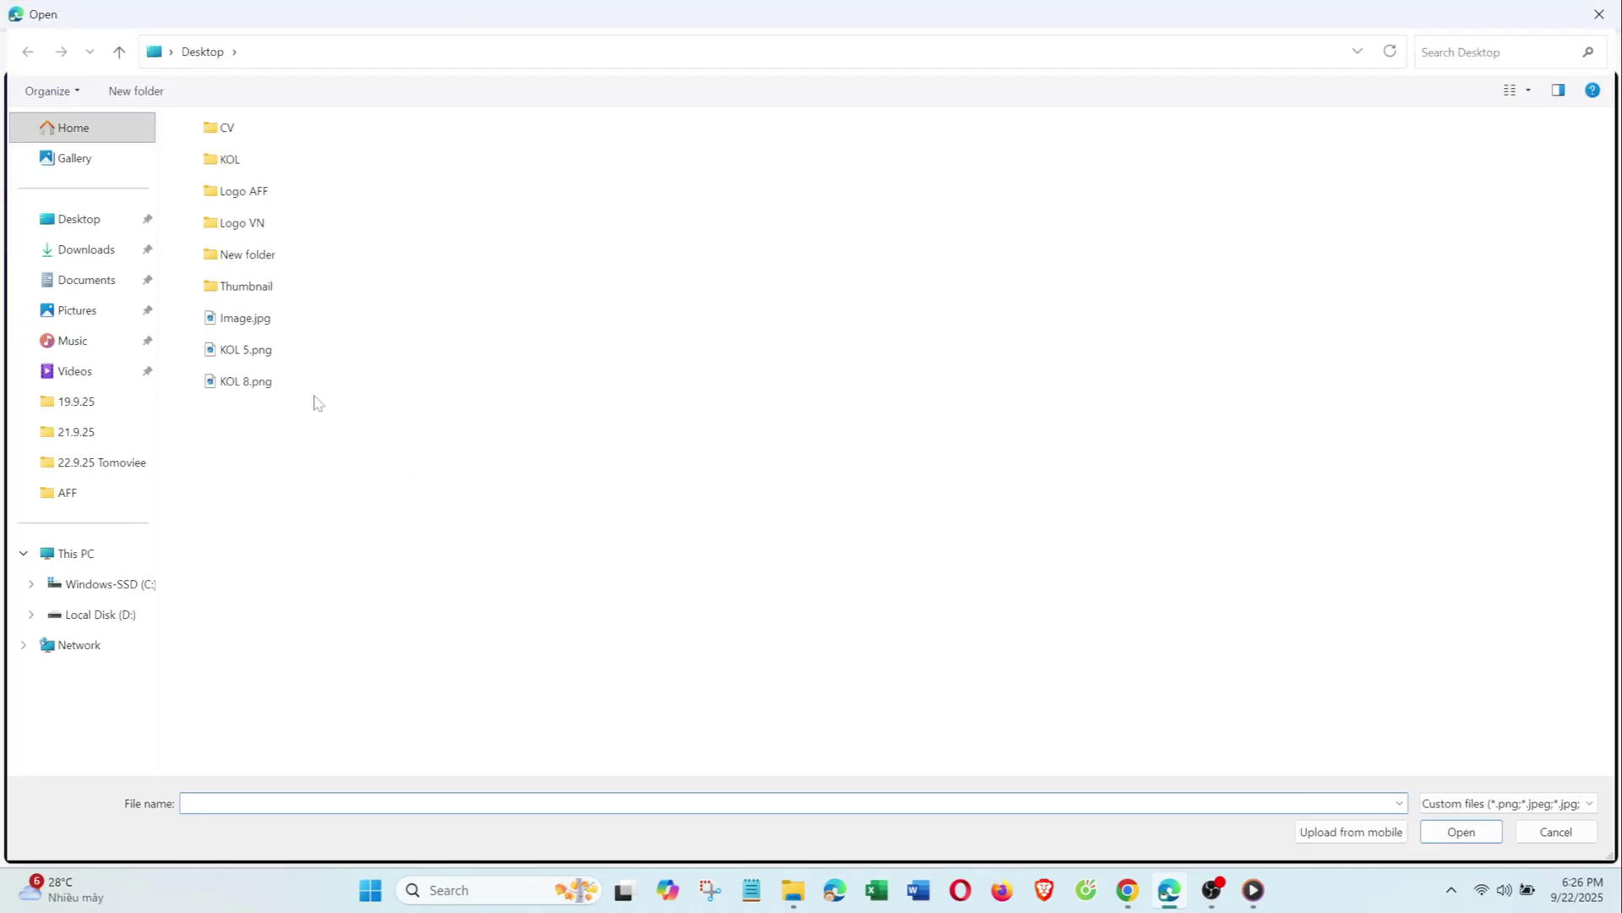
pyautogui.doubleClick(252, 353)
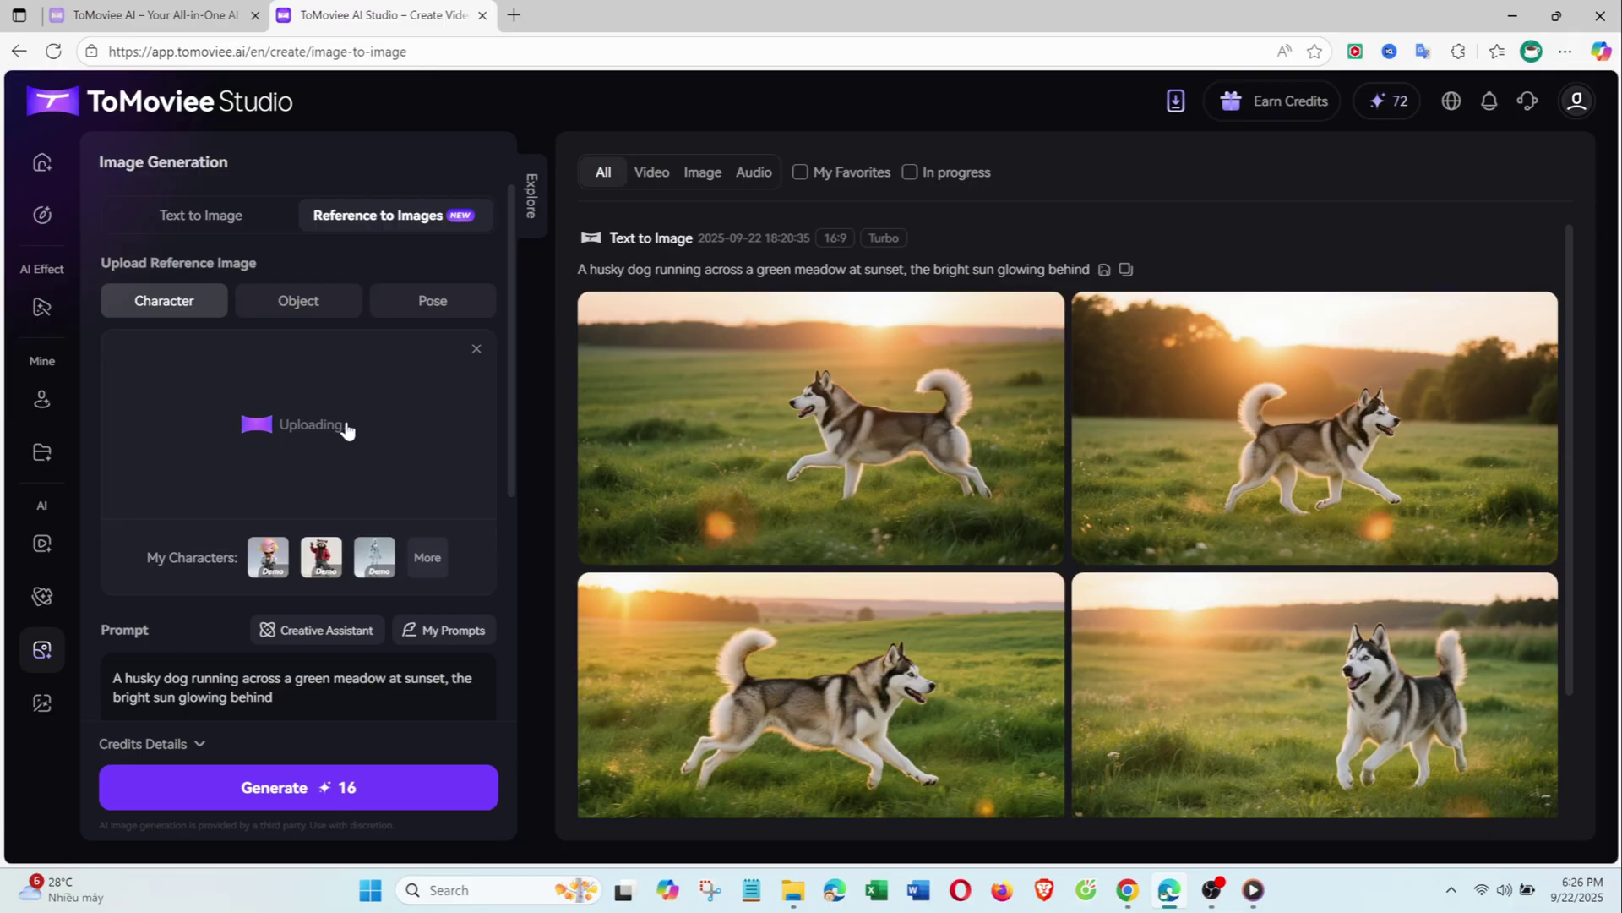
# Replace the prompt with the red gown golden-stage prompt and generate the images.
pyautogui.scroll(-2, 346, 431)
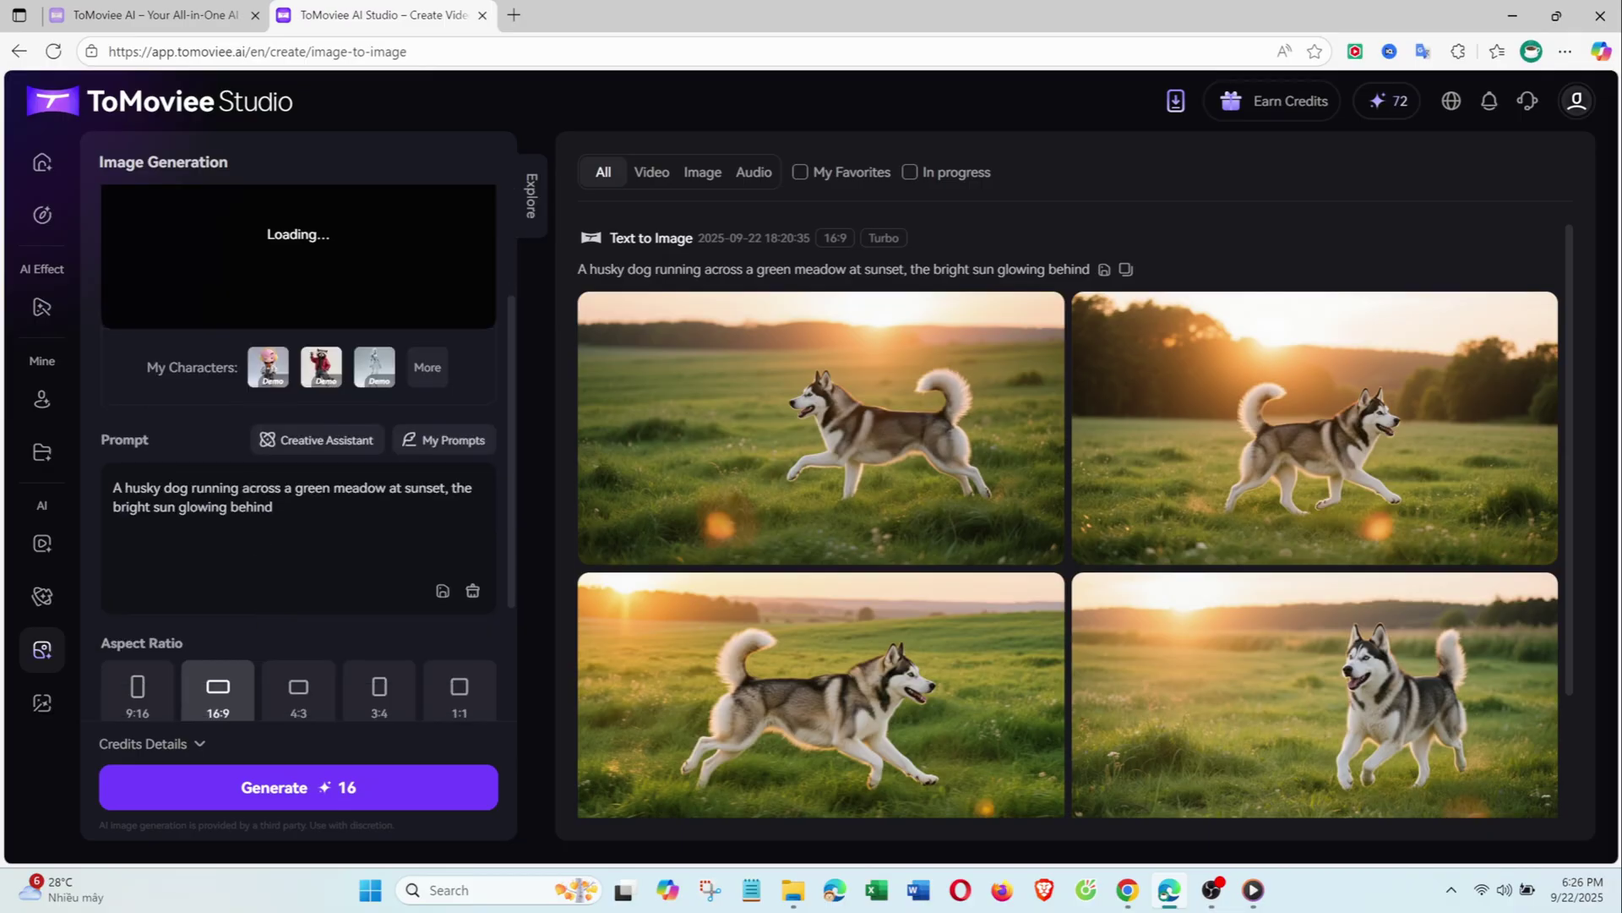
pyautogui.click(296, 549)
pyautogui.hotkey('ctrl', 'a')
pyautogui.scroll(2, 361, 634)
pyautogui.write('The woman wearing a glamorous red gown, standing on stage under golden lights')
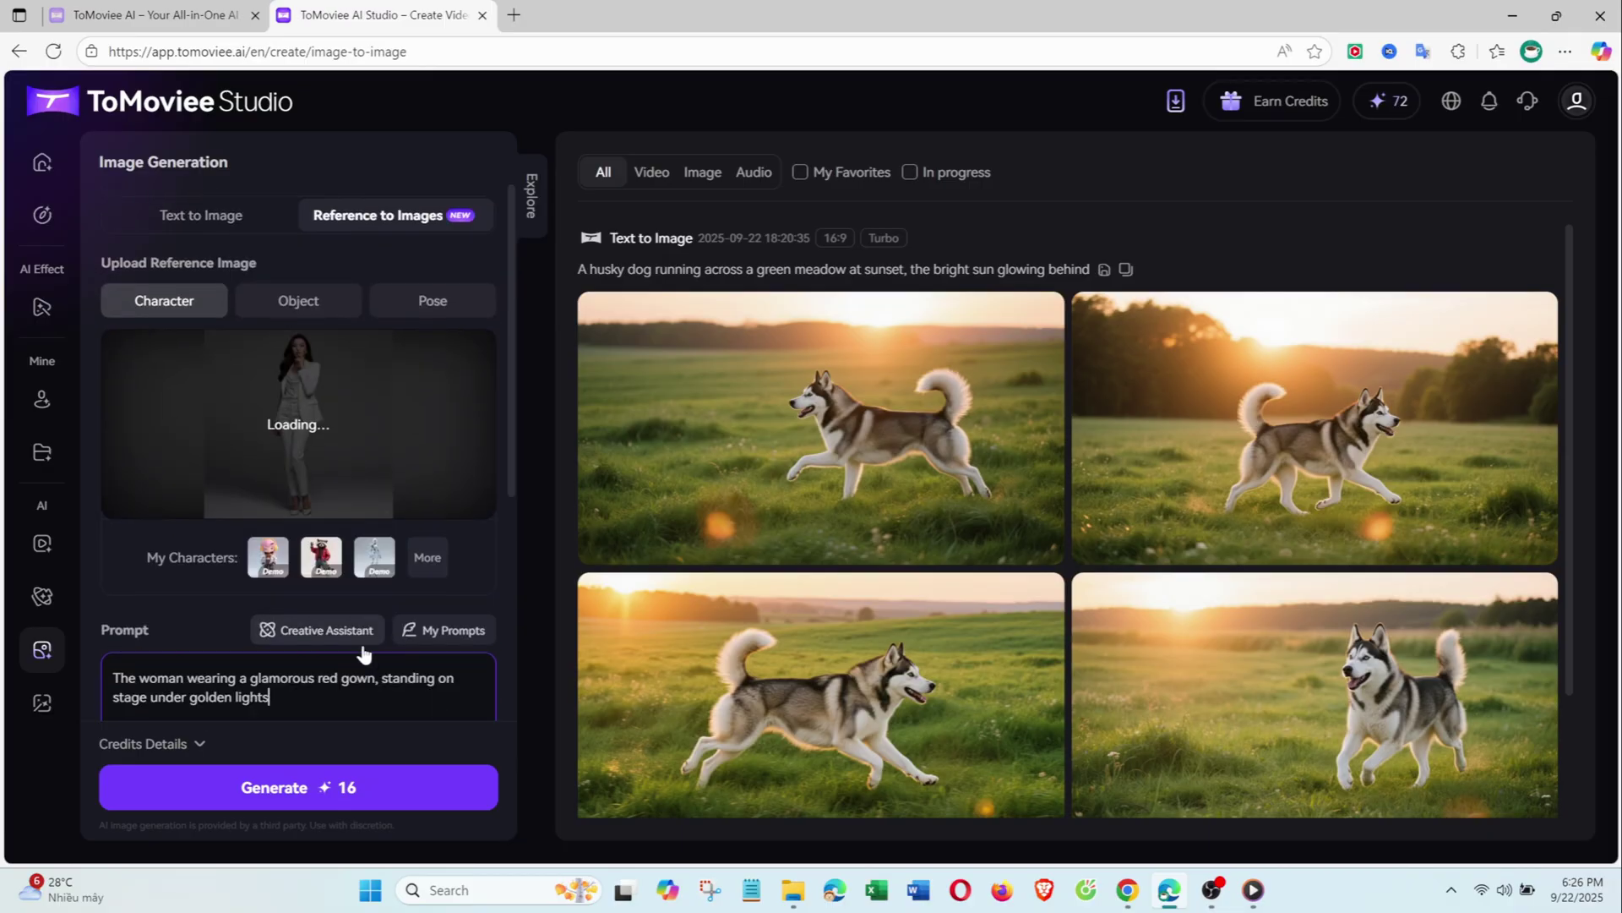
pyautogui.scroll(-1, 363, 653)
pyautogui.moveTo(269, 602); pyautogui.dragTo(112, 583)
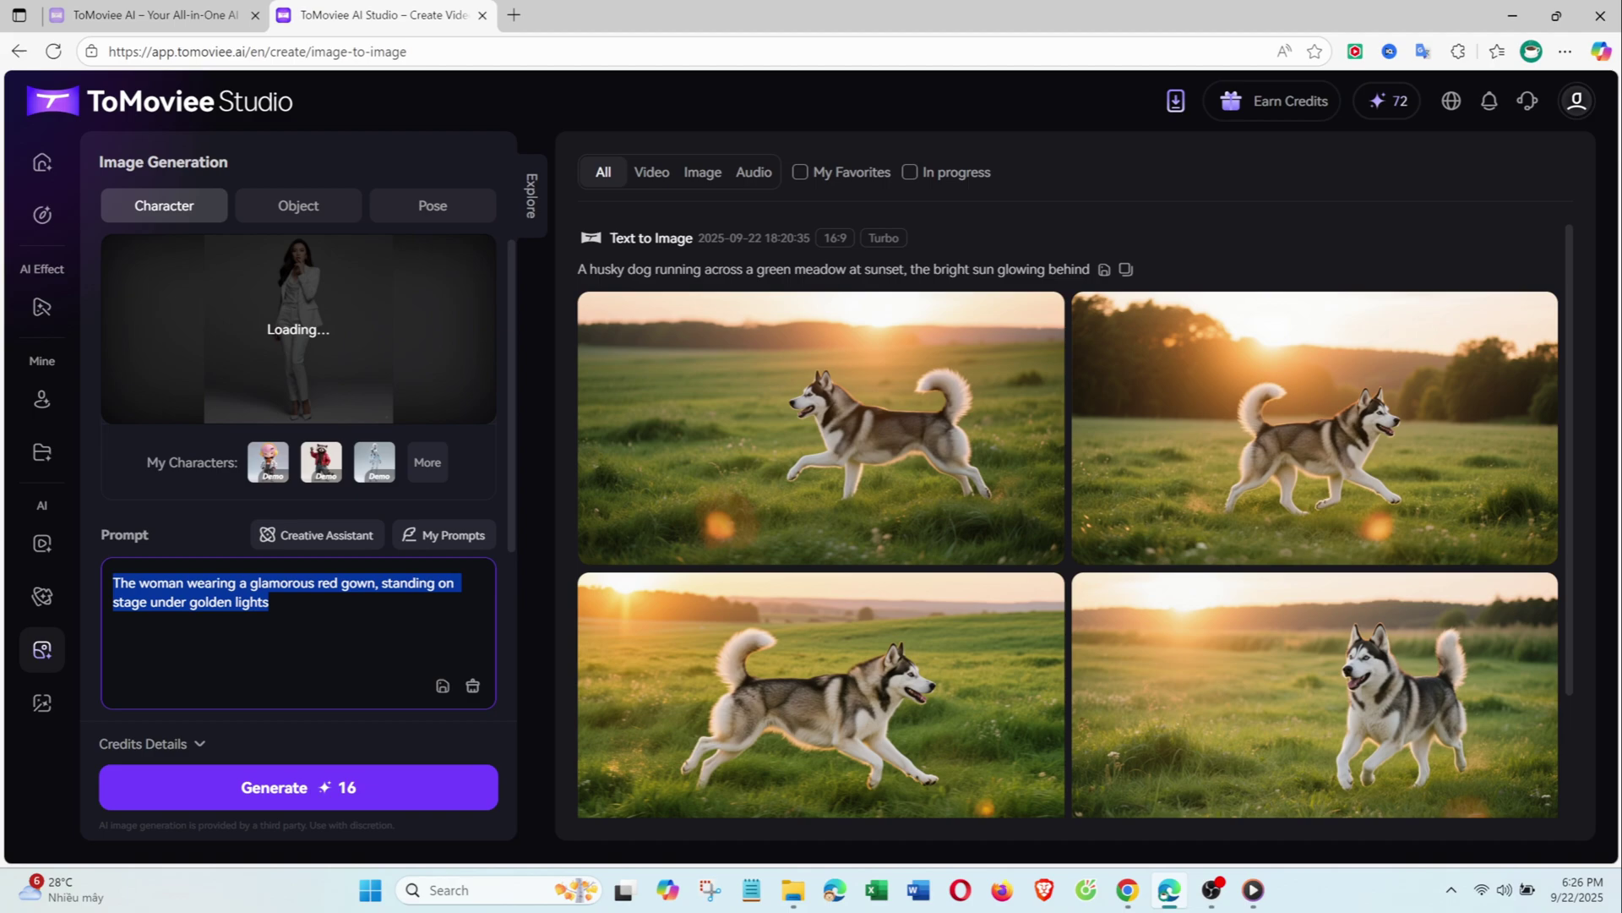
pyautogui.scroll(-3, 326, 694)
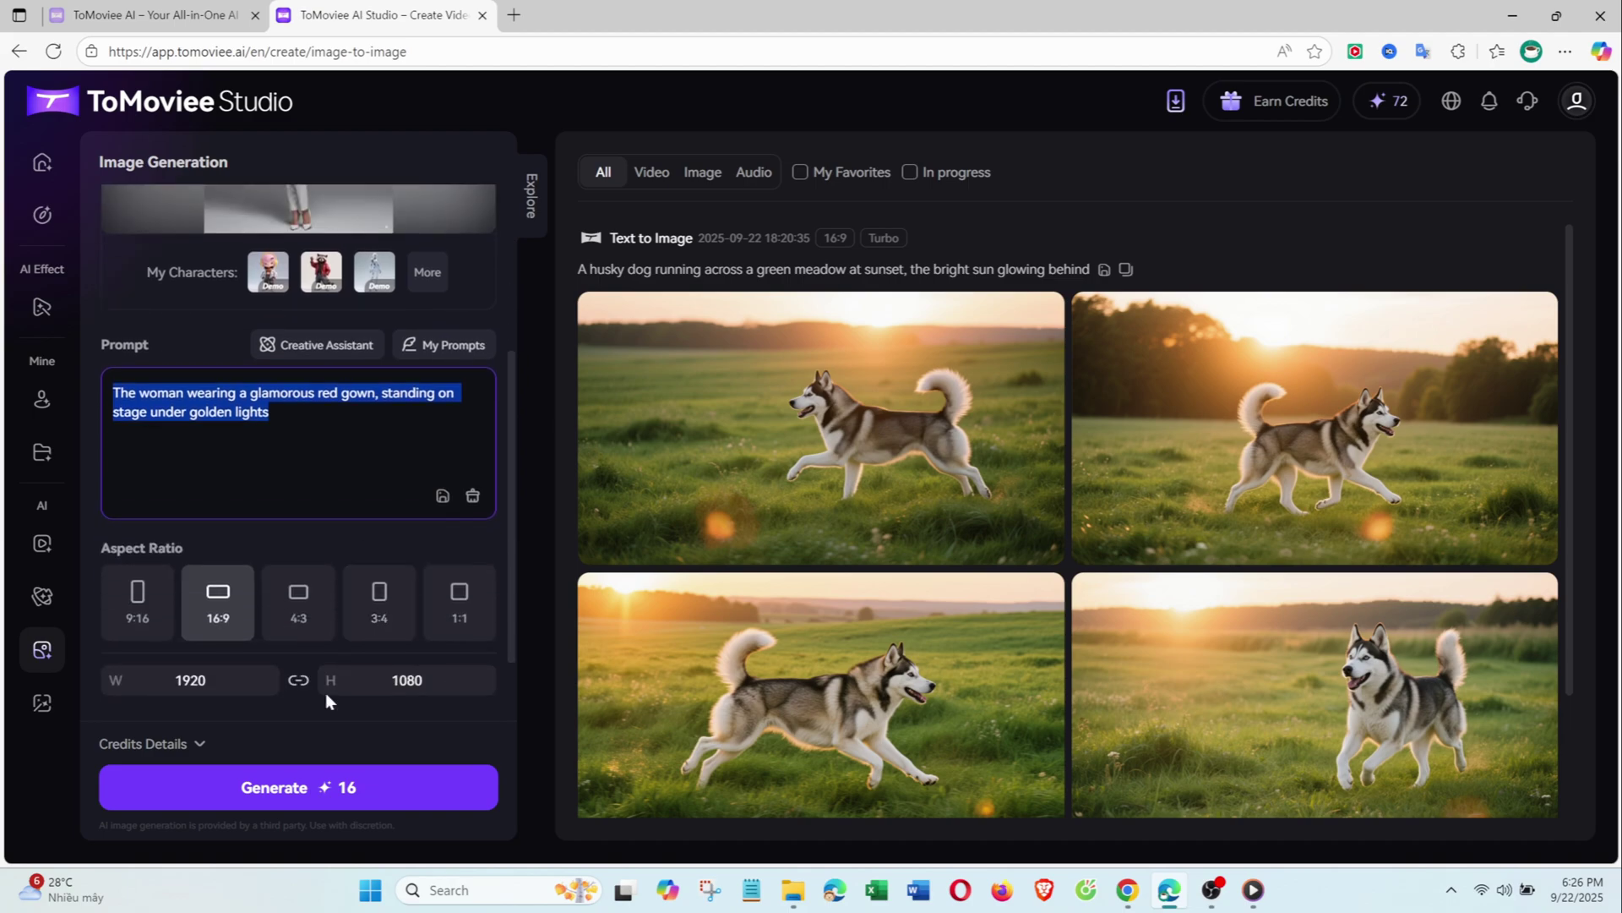
pyautogui.scroll(-1, 296, 715)
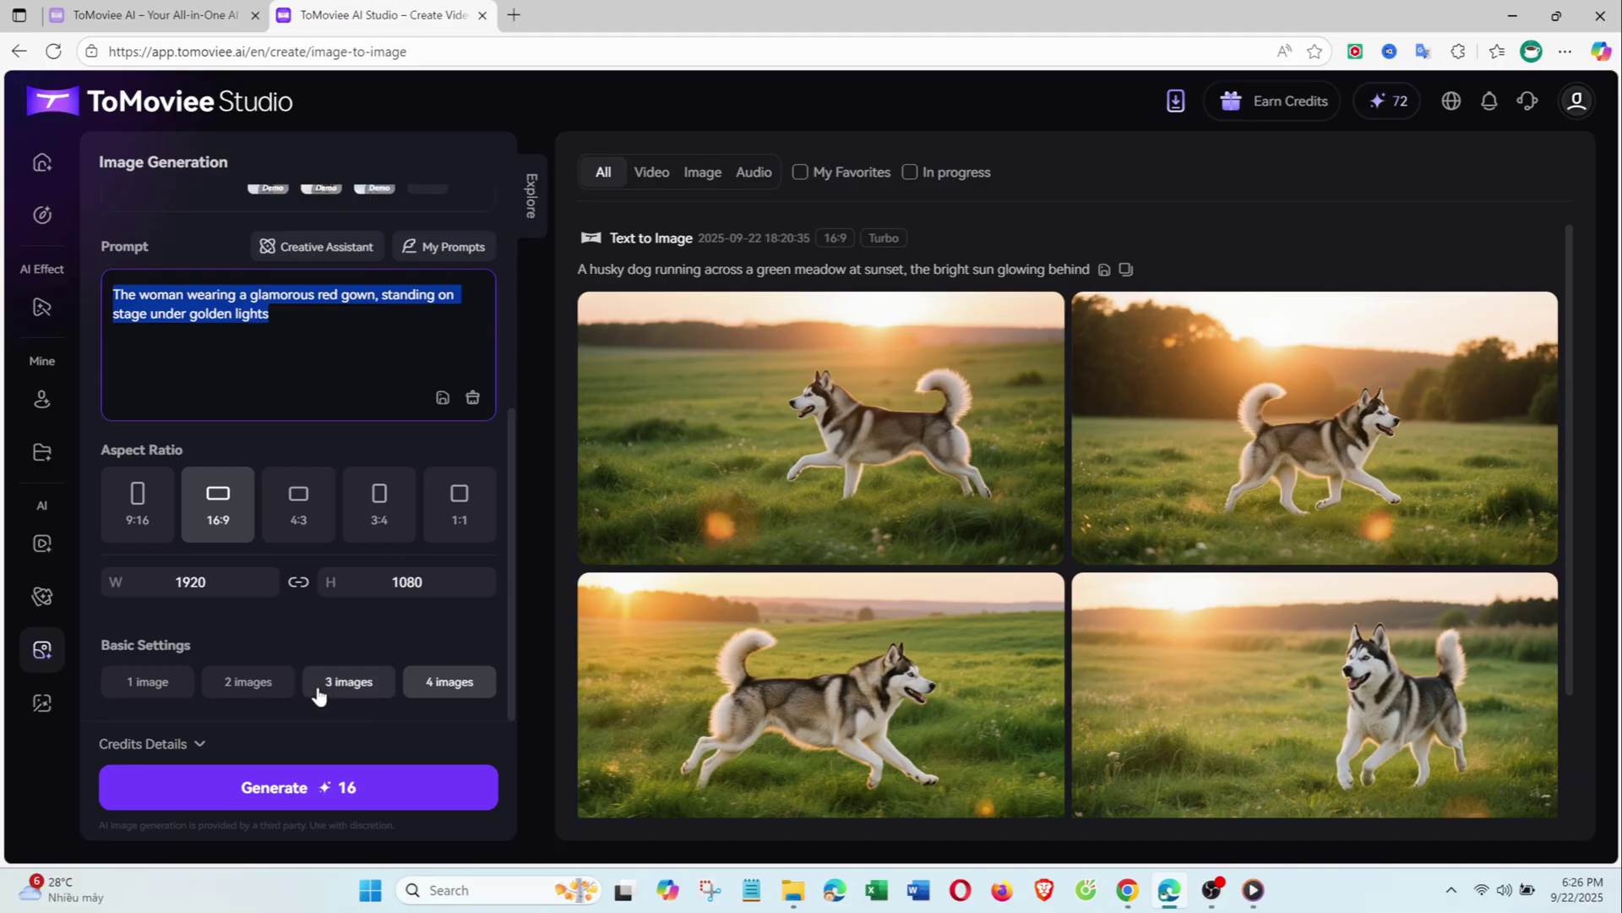
pyautogui.click(279, 790)
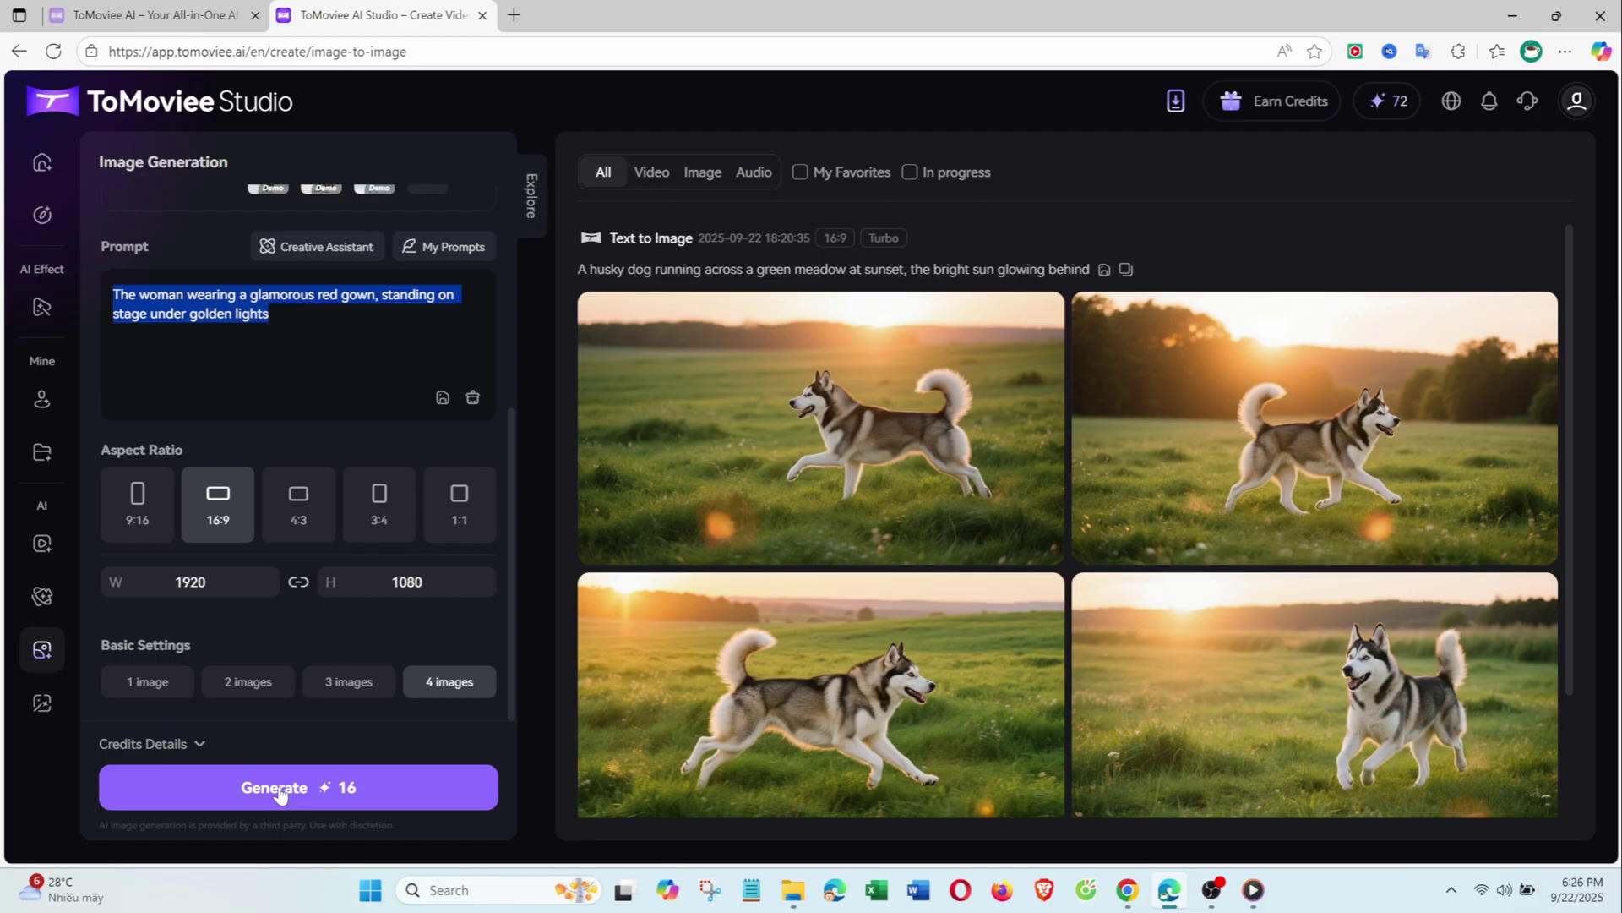
pyautogui.click(279, 790)
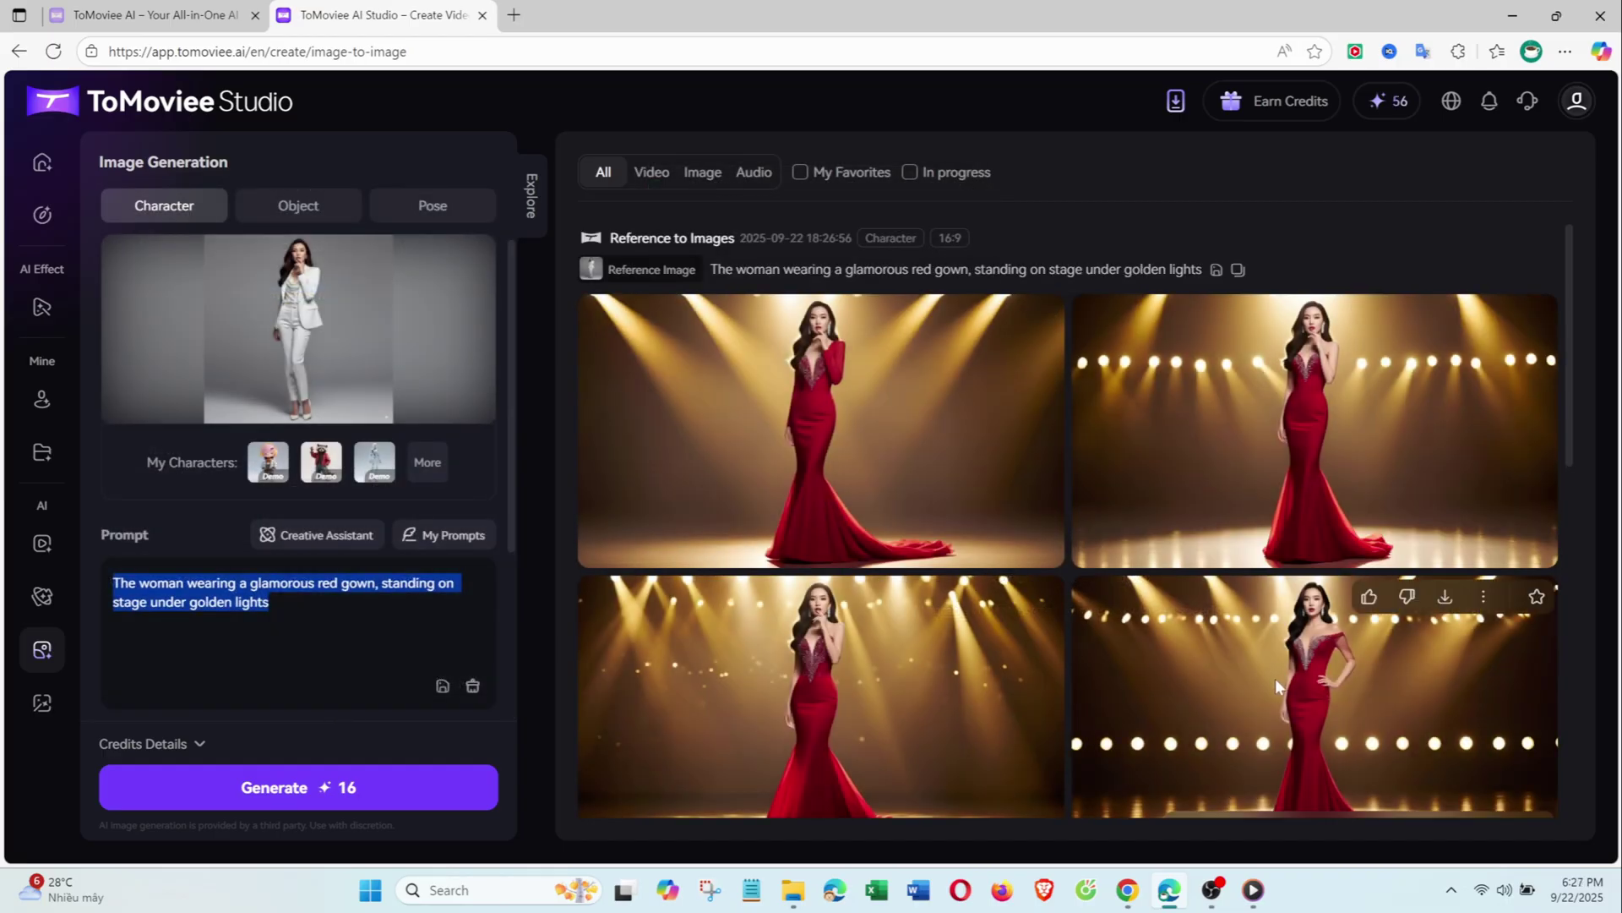
# View each of the four red-gown images full size in the viewer.
pyautogui.click(800, 418)
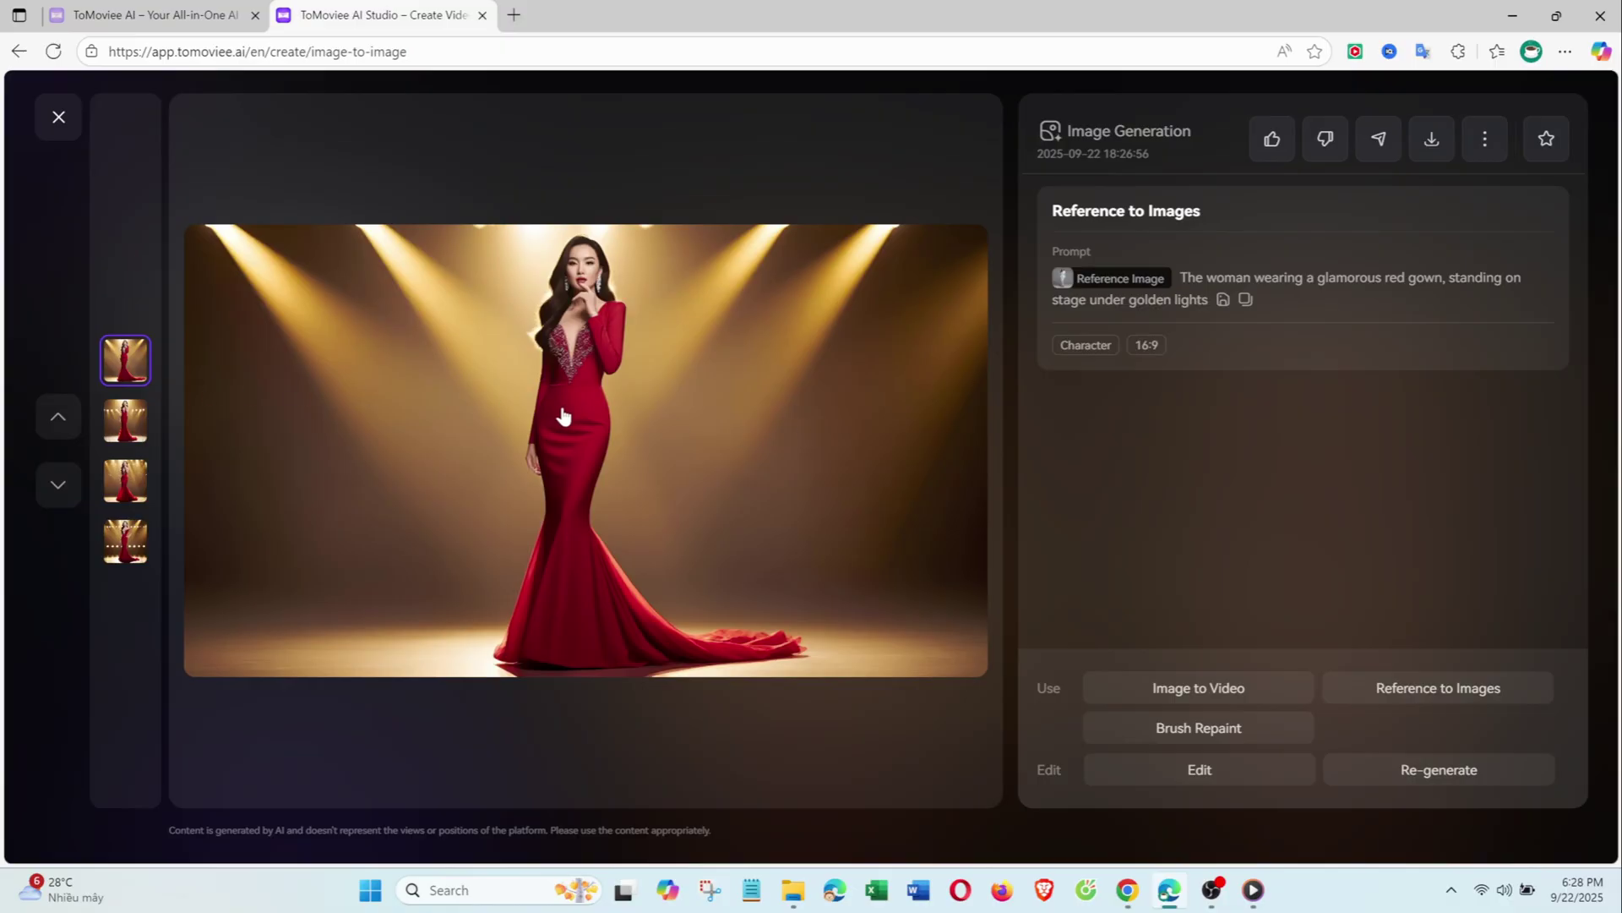
pyautogui.click(123, 422)
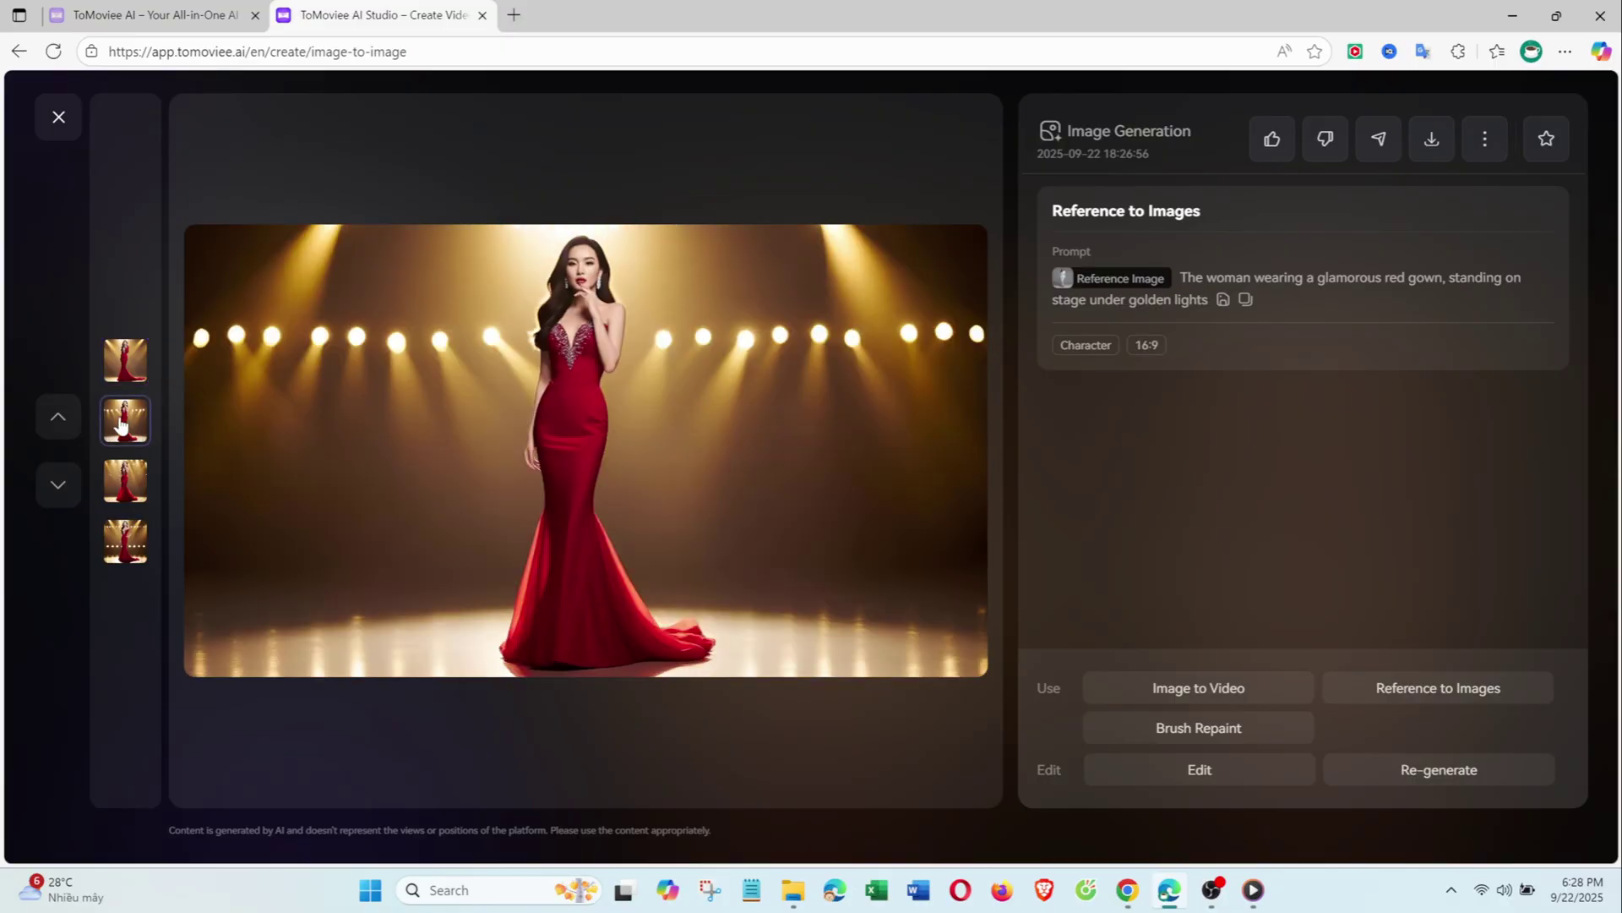
pyautogui.click(121, 482)
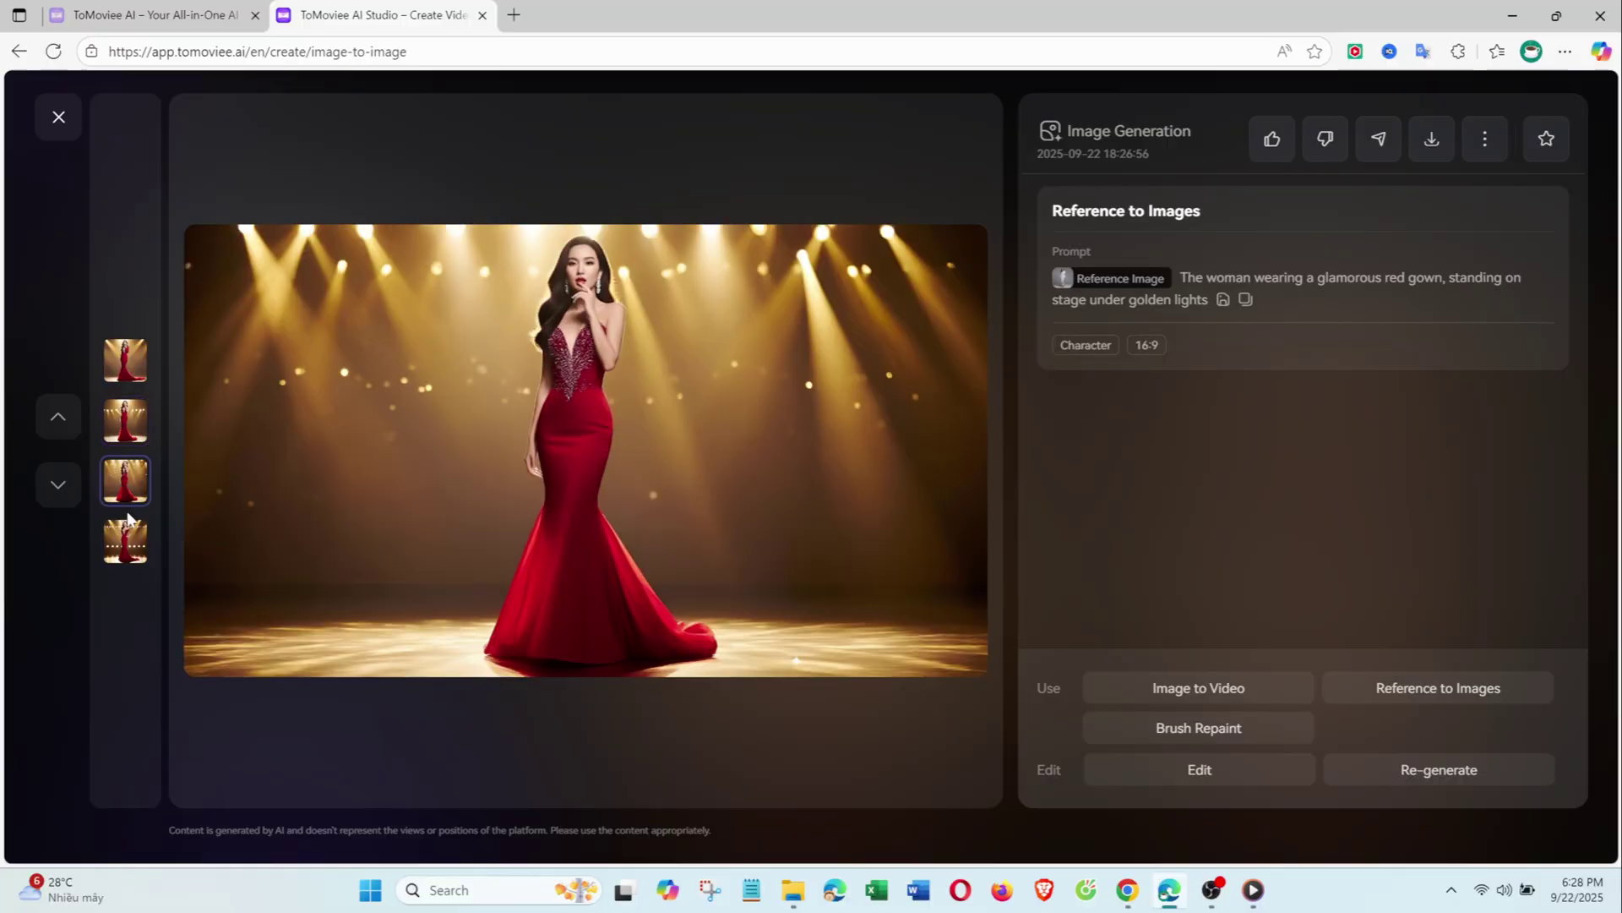
pyautogui.click(129, 542)
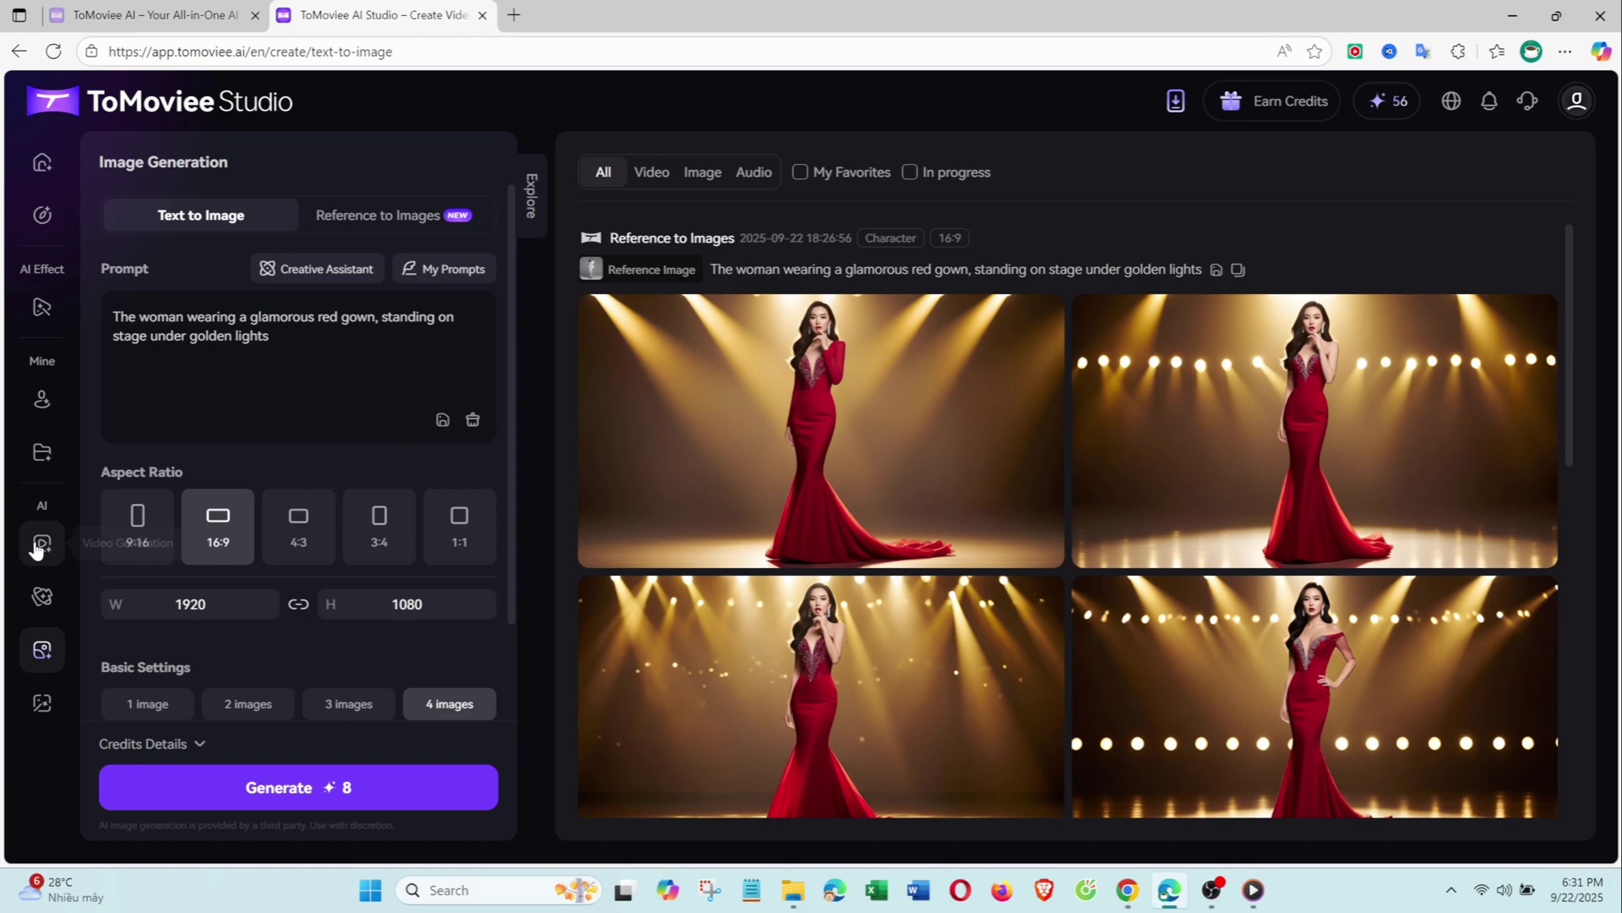
# Open Image to Video and upload the first-frame image.
pyautogui.click(37, 545)
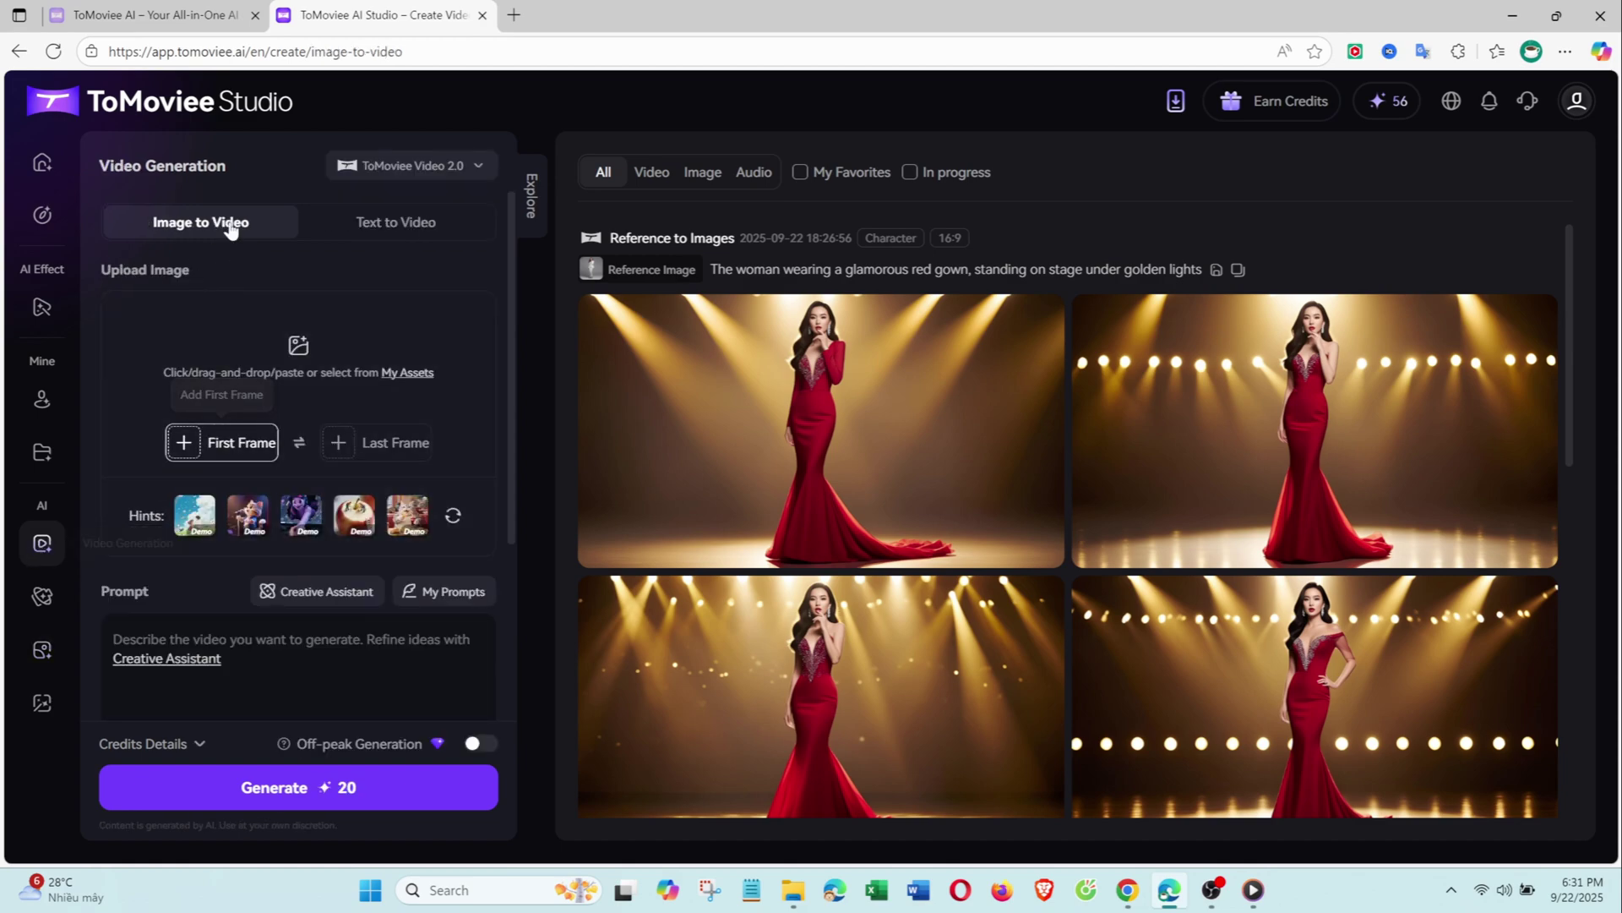
pyautogui.click(251, 355)
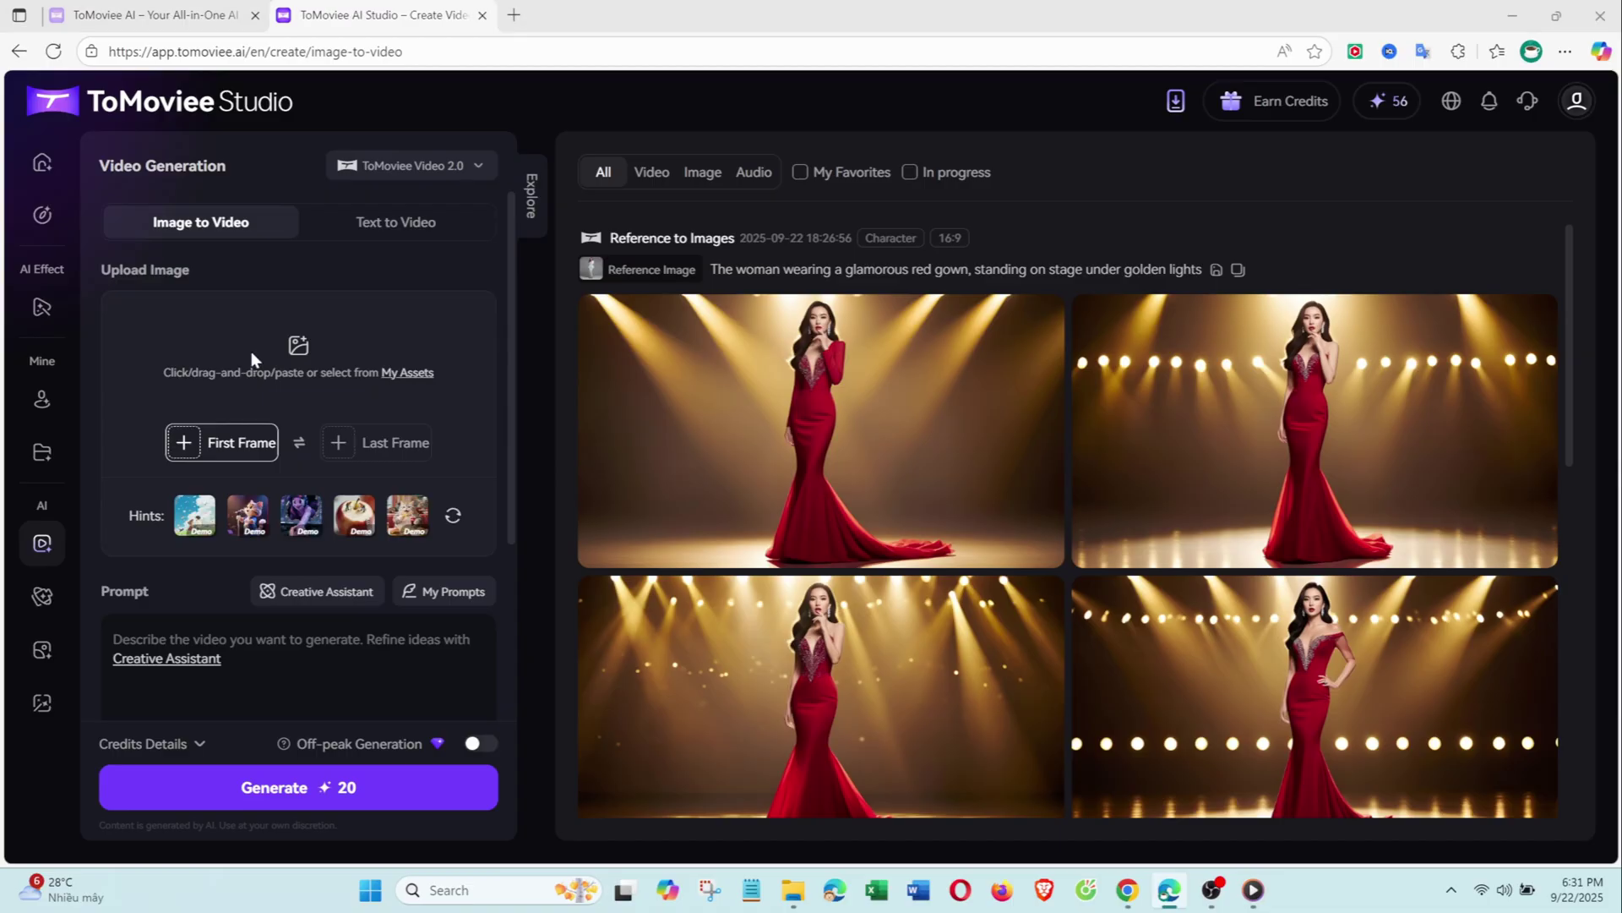
pyautogui.doubleClick(264, 373)
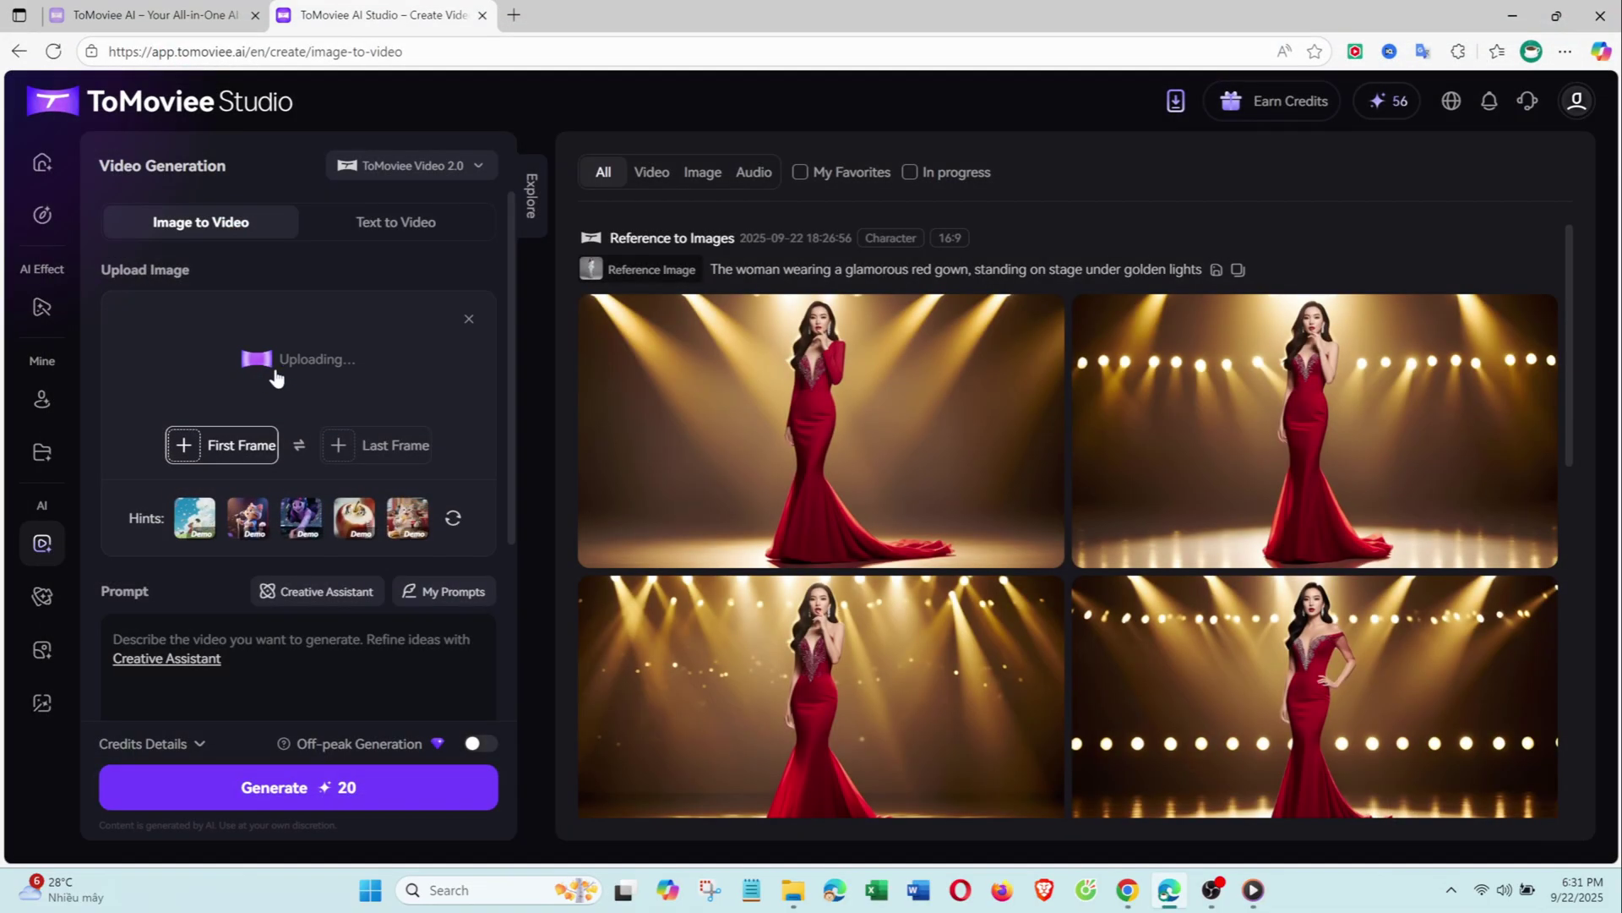
# Enter the beach-walk prompt and choose the Dolly In camera movement.
pyautogui.click(114, 640)
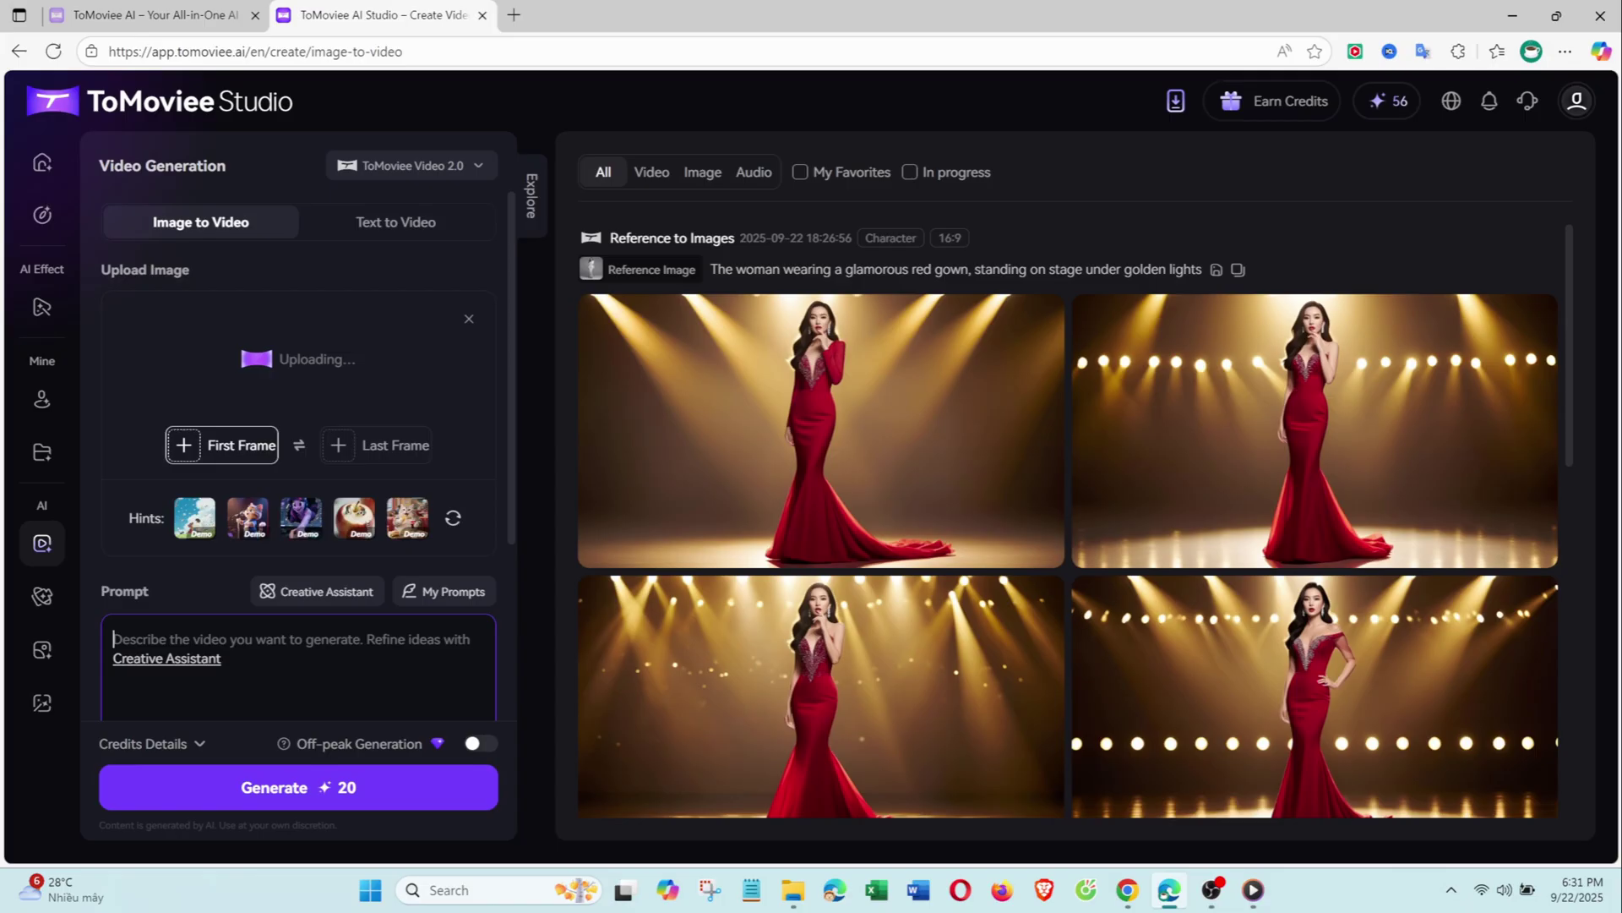
pyautogui.write('The woman walking slowly on the beach in the afternoon, waves crashing behind, wind blowing her hair, camera tracking sideways')
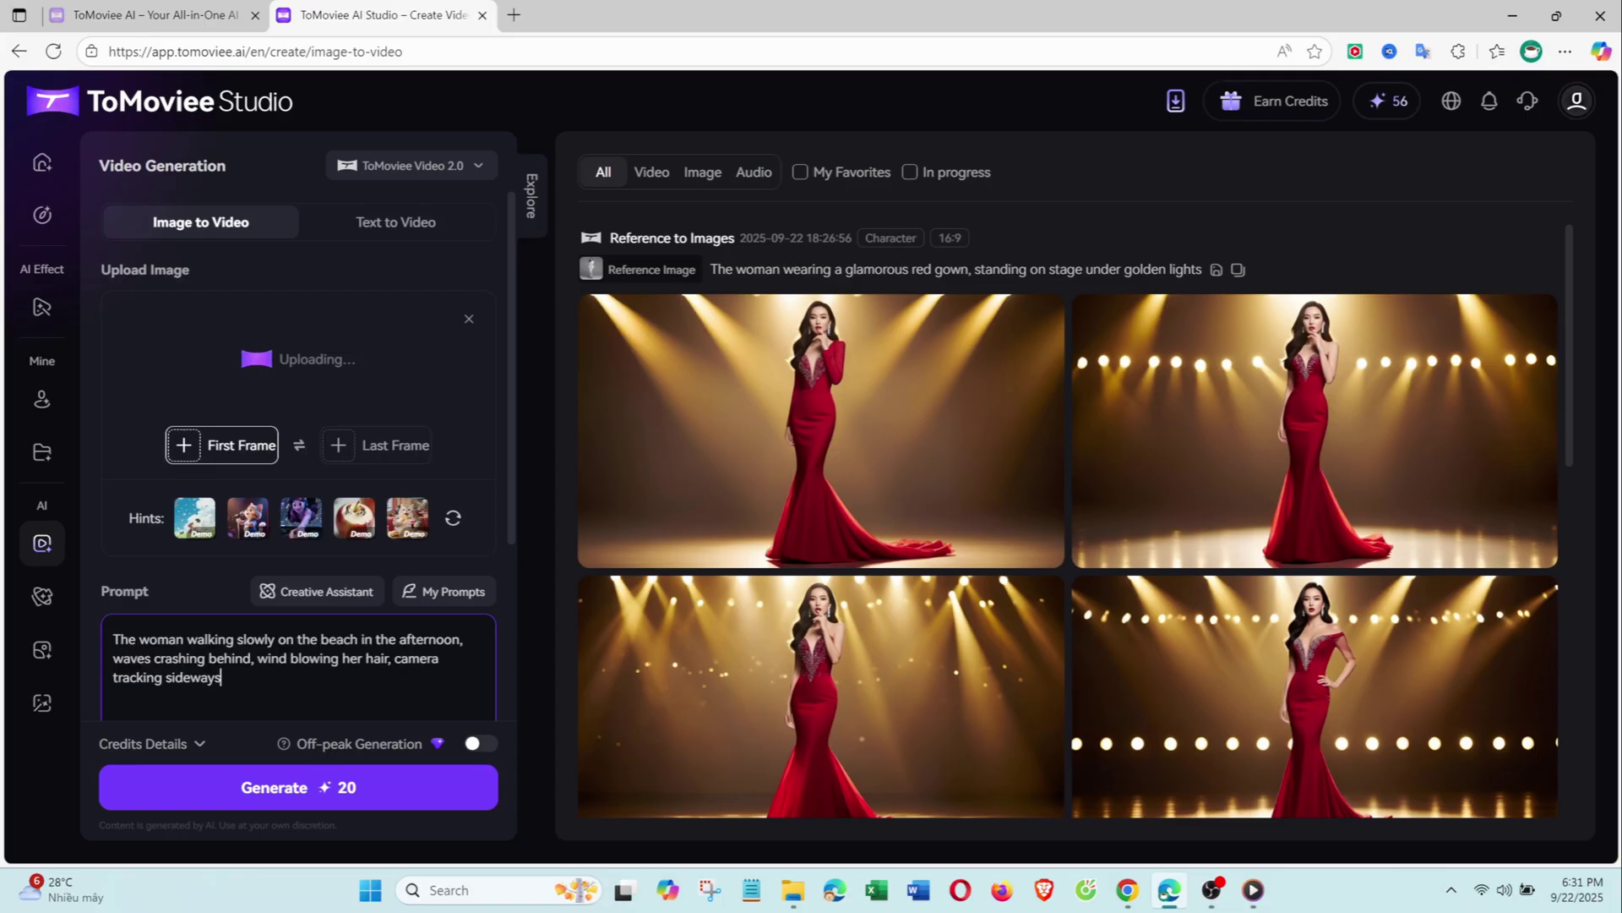
pyautogui.hotkey('ctrl', 'a')
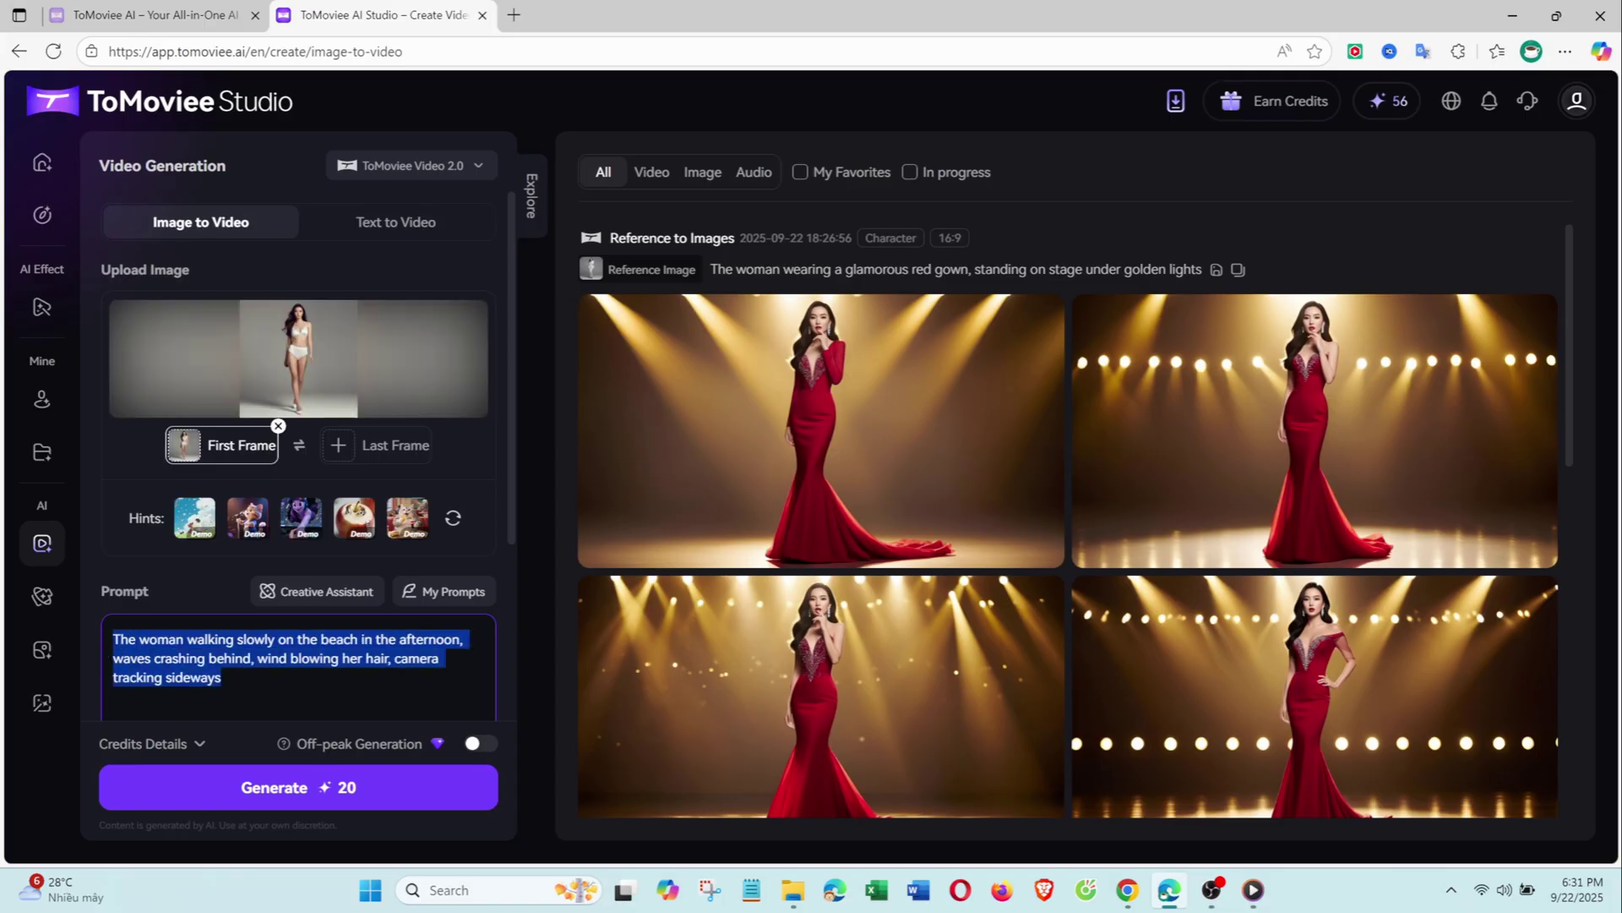
pyautogui.scroll(-3, 350, 656)
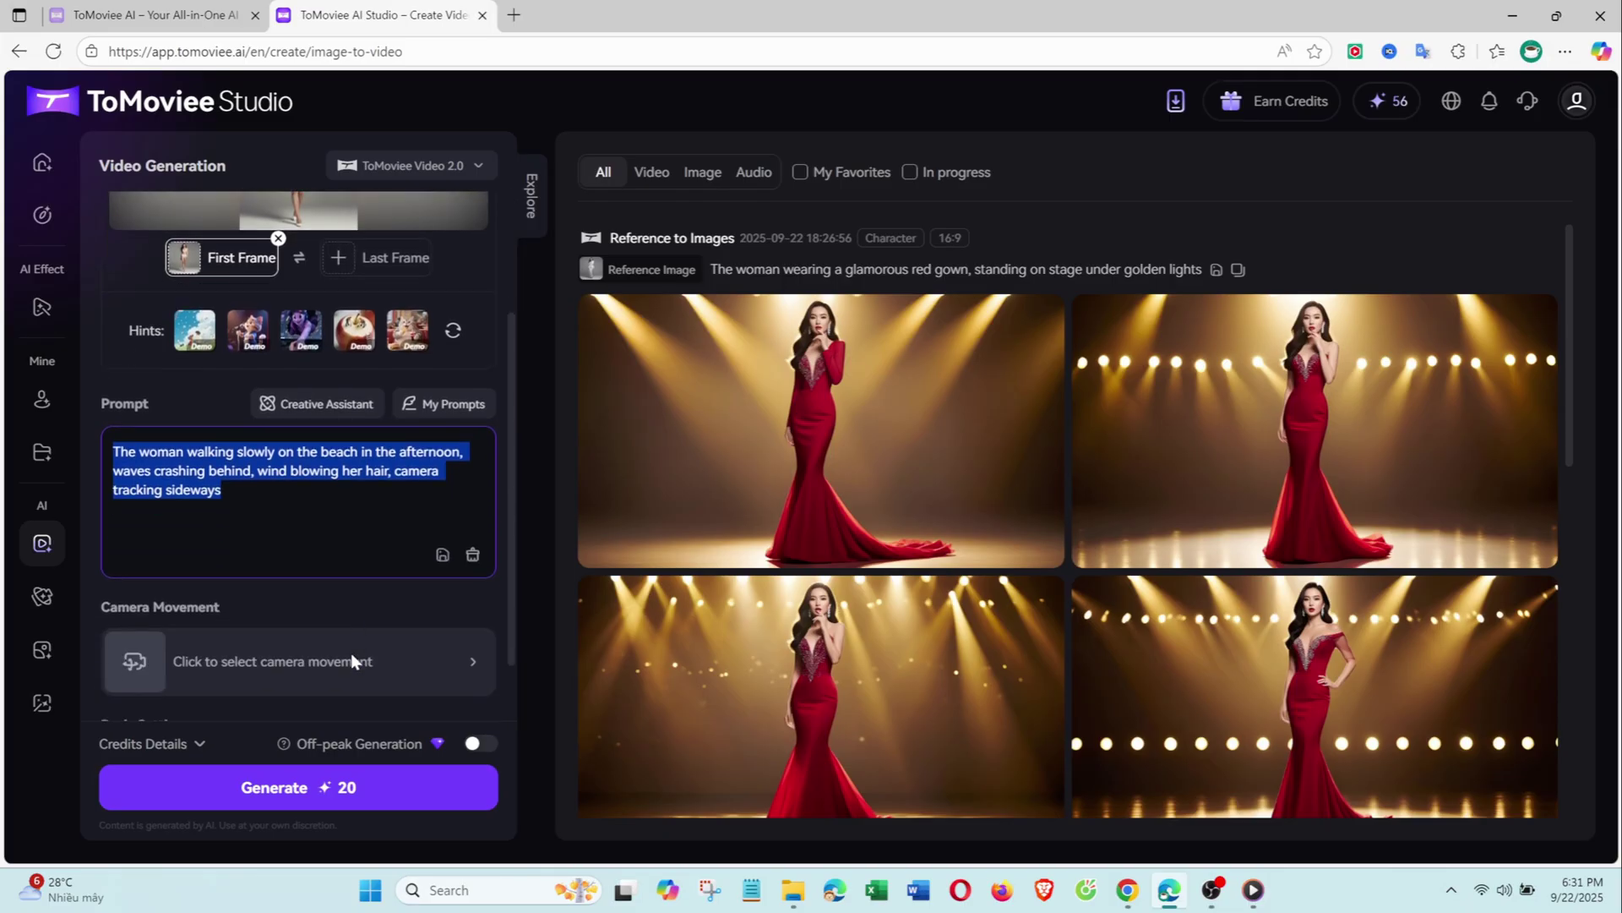
pyautogui.click(350, 596)
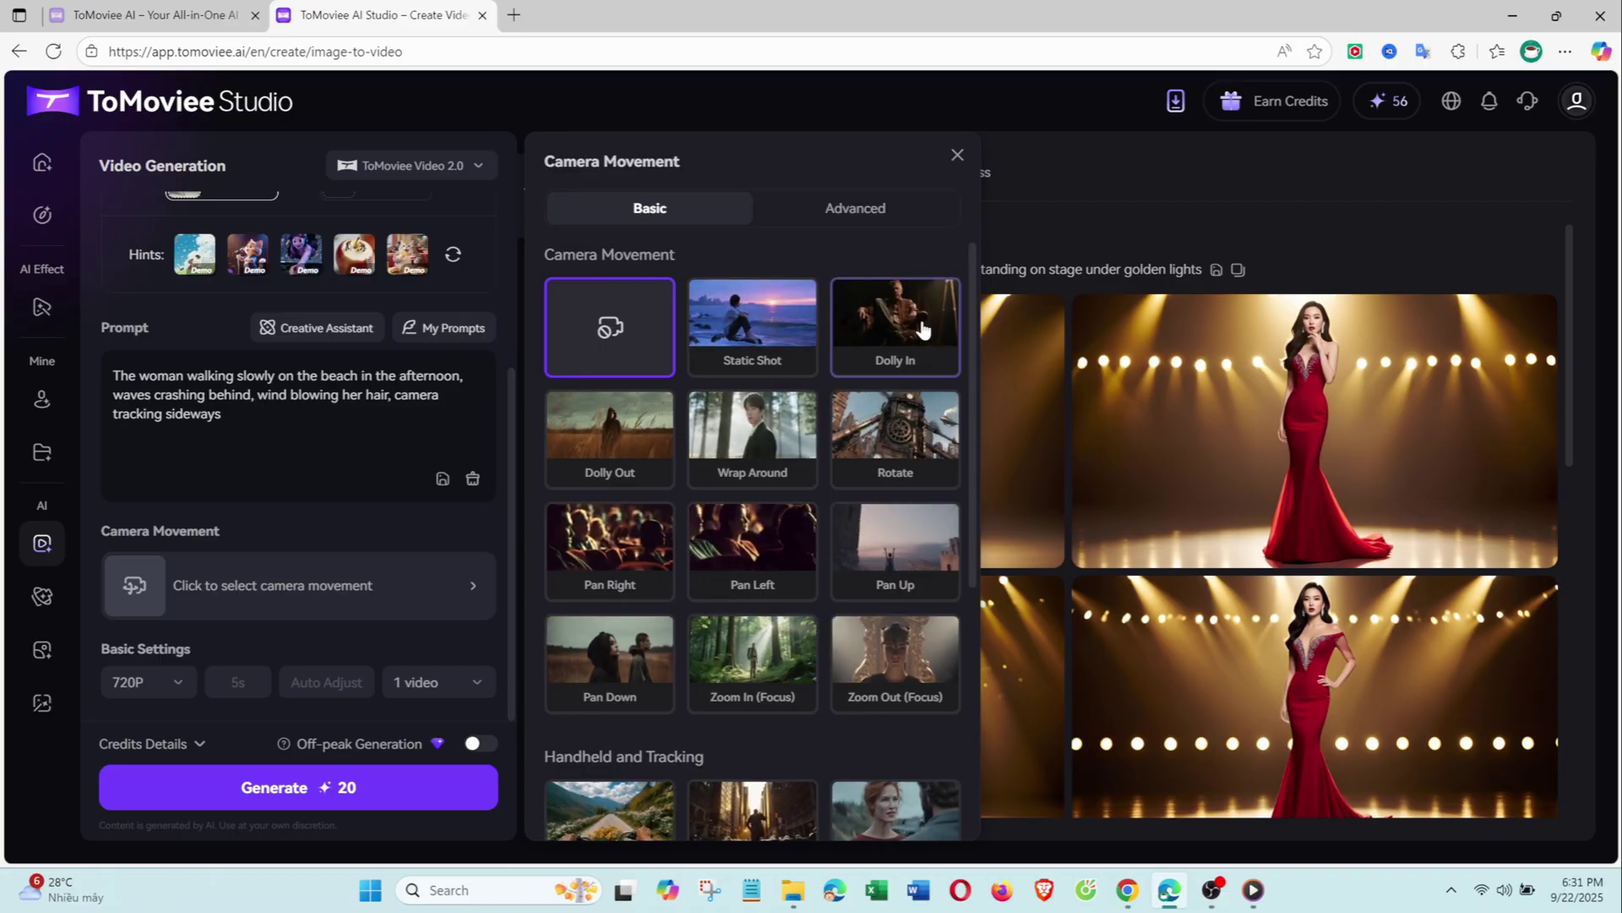
pyautogui.click(922, 329)
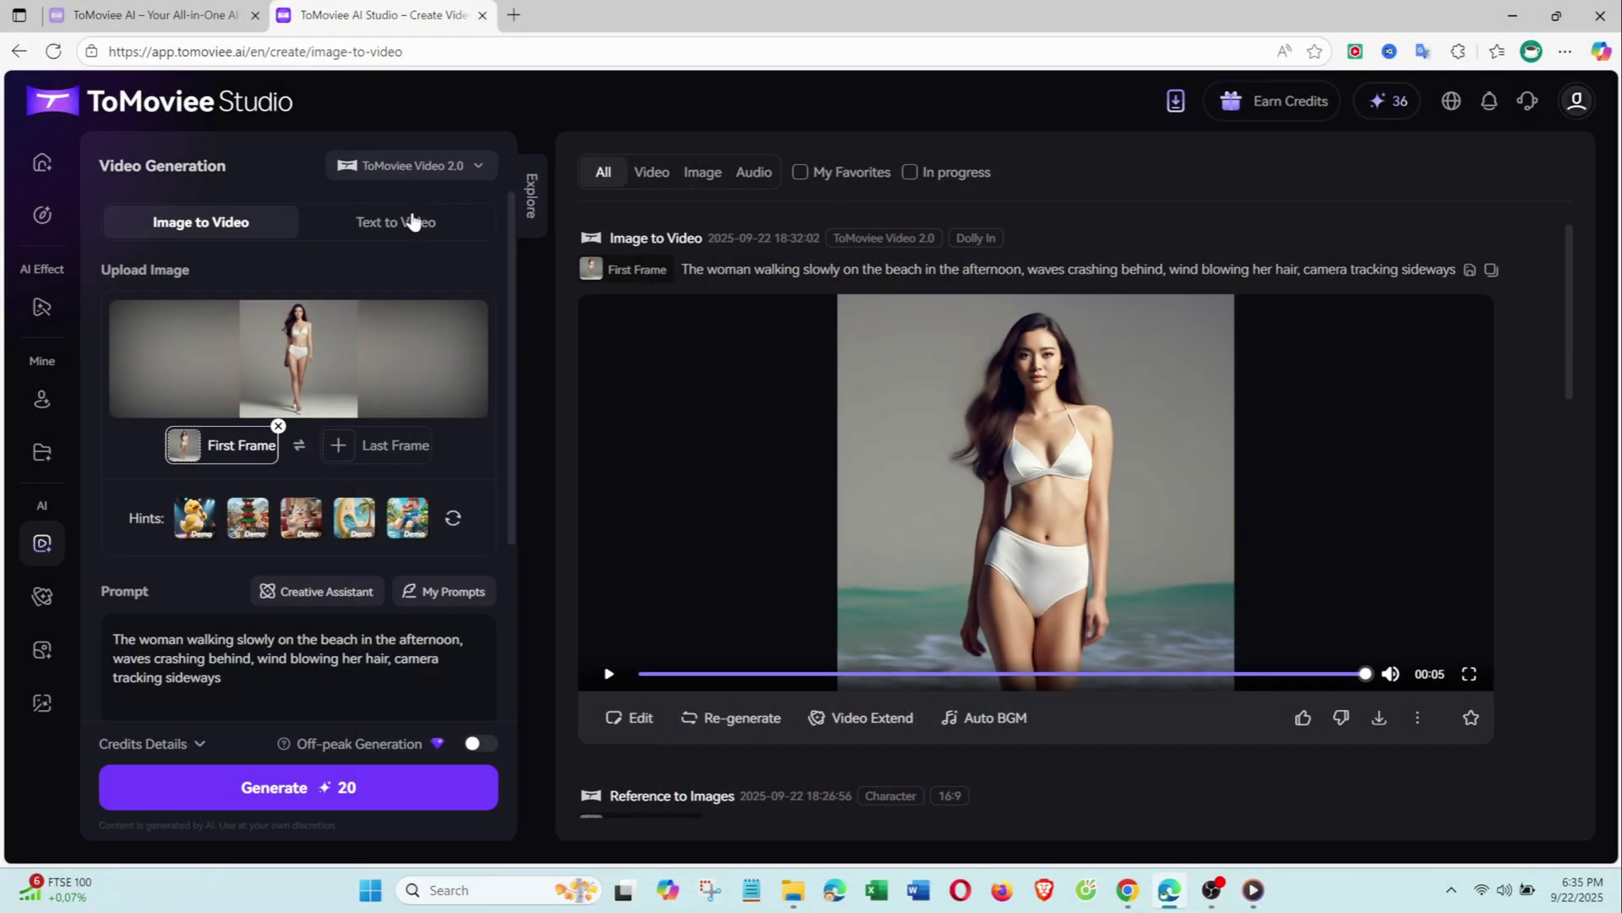
# Switch to Text to Video and replace the prompt with the bullet-train description.
pyautogui.click(406, 224)
pyautogui.click(221, 362)
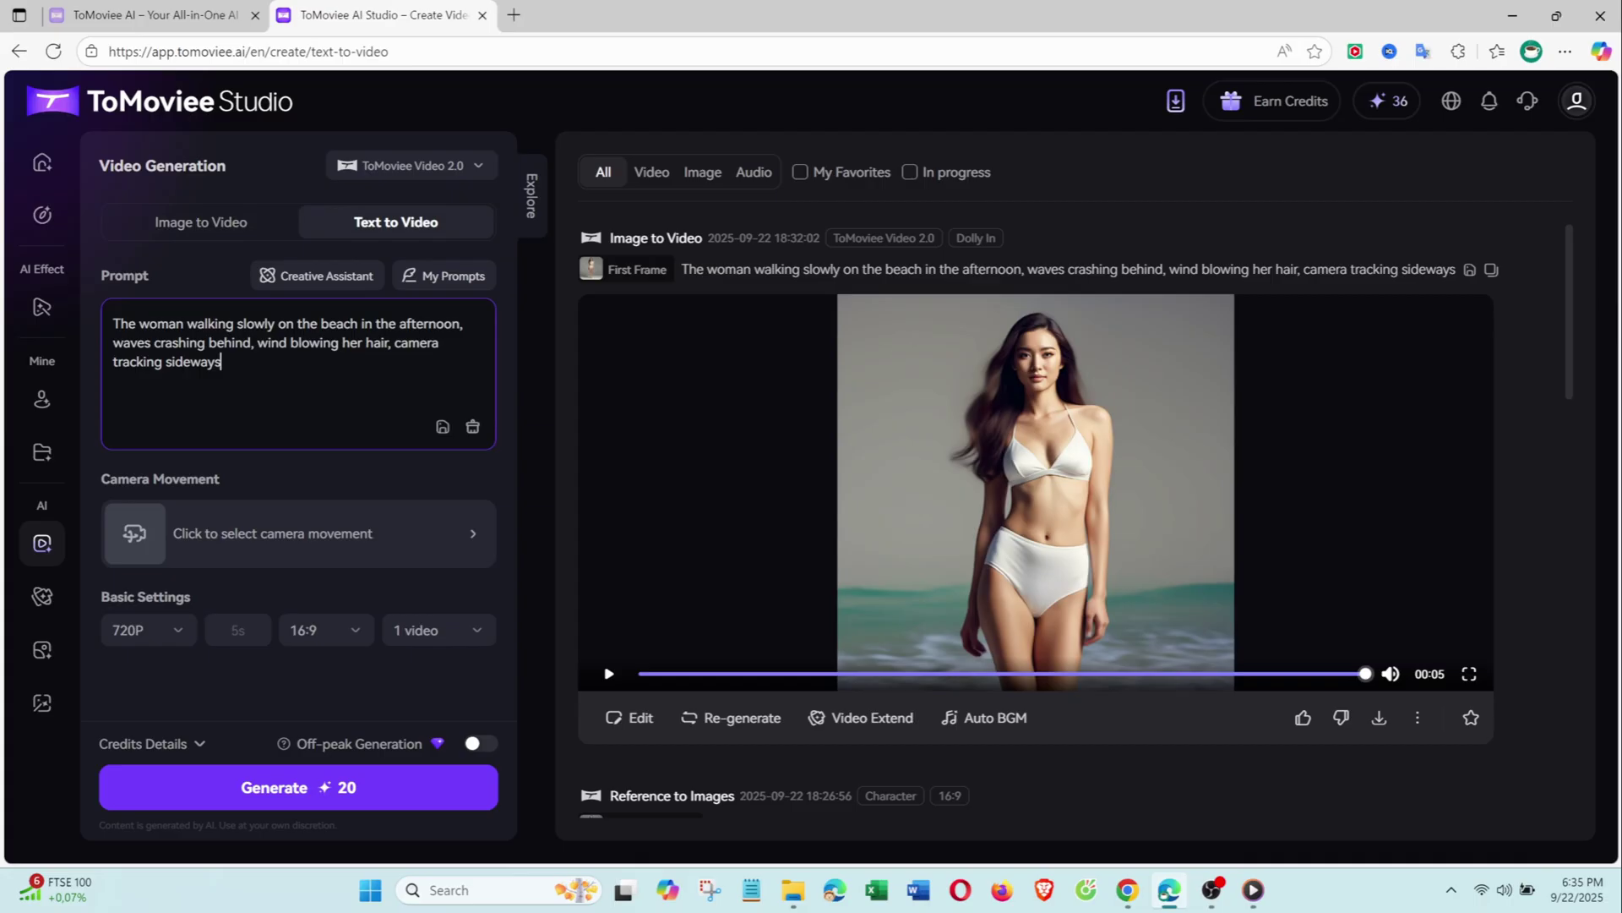
pyautogui.moveTo(221, 361); pyautogui.dragTo(112, 324)
pyautogui.write('A bullet train speeding across a flower field in the morning, sunlight reflecting on its cars.')
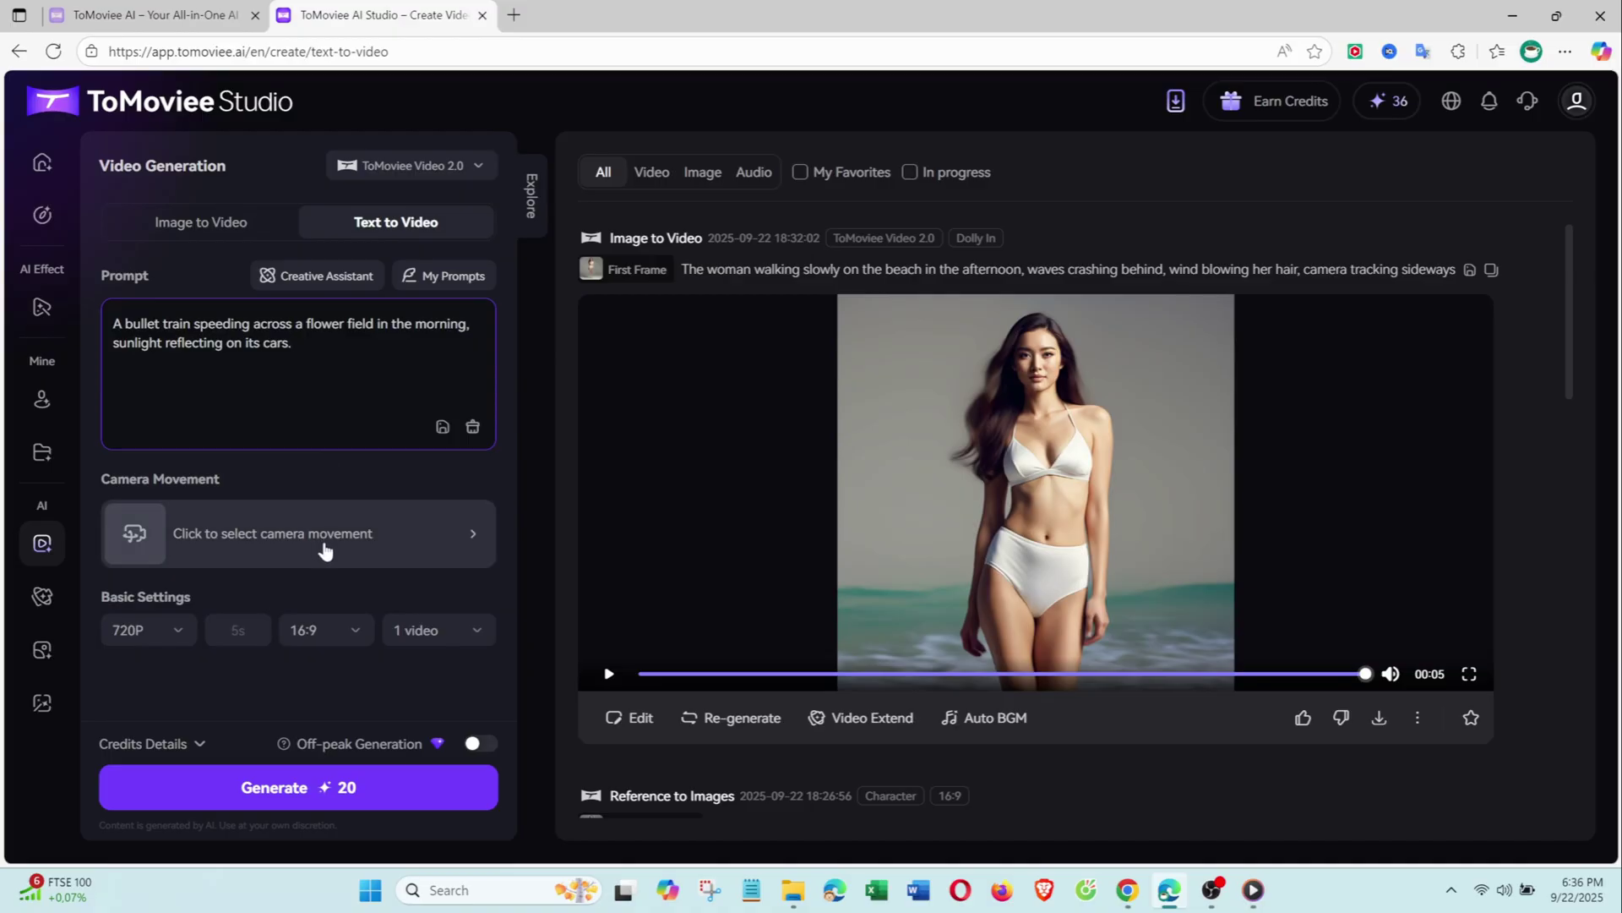
# Choose the Wrap Around camera movement, keeping the Video 2.0 model.
pyautogui.click(297, 545)
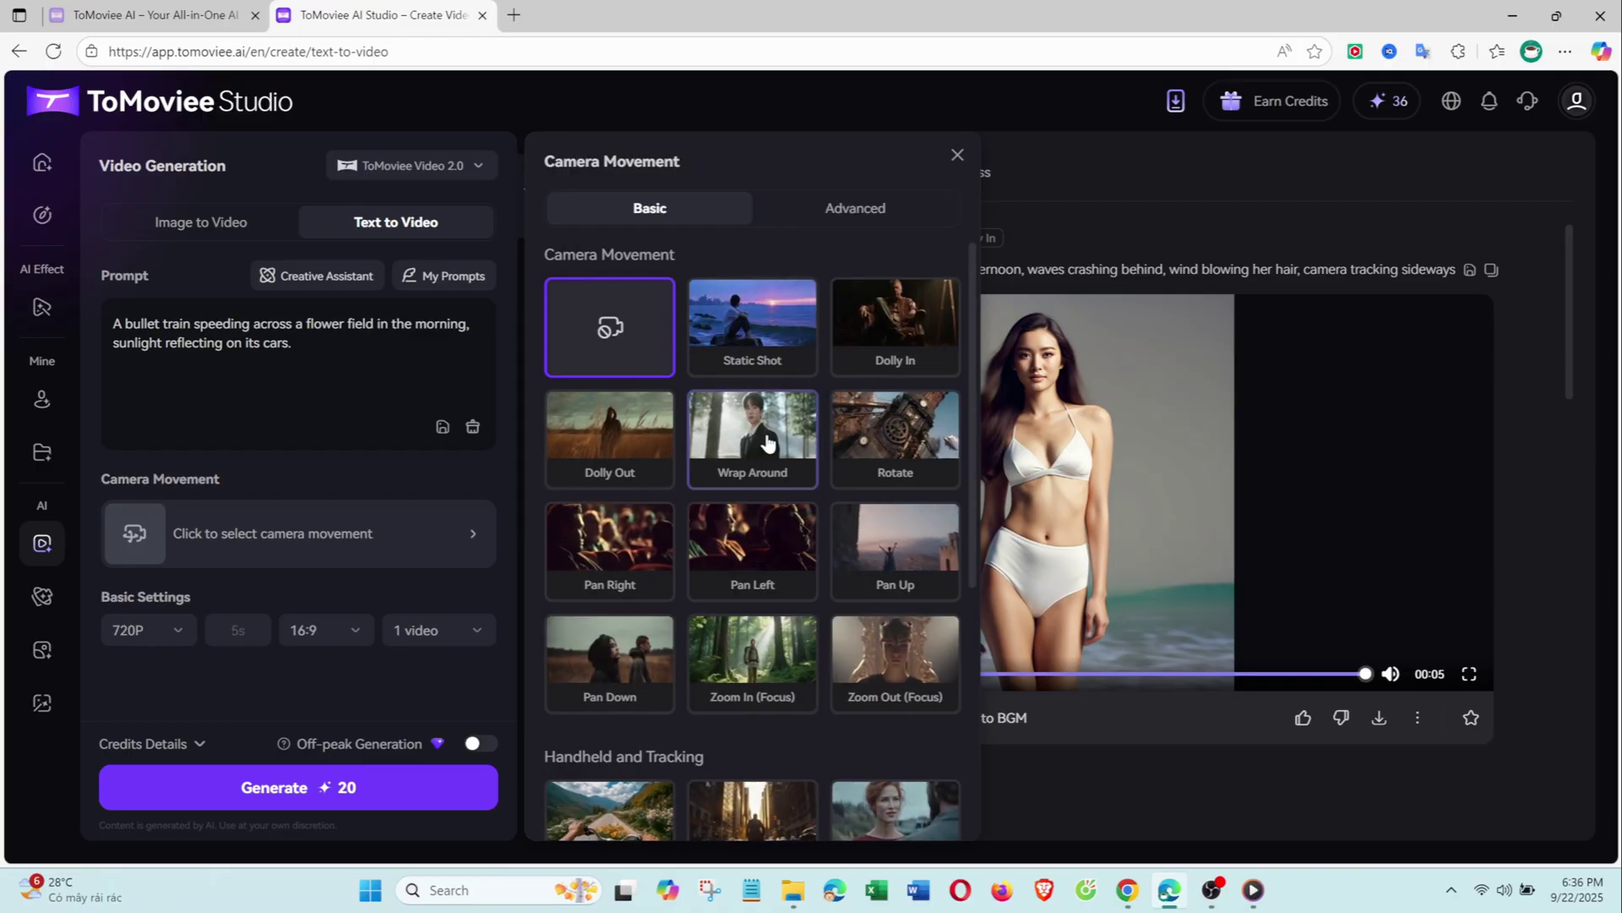
pyautogui.click(767, 442)
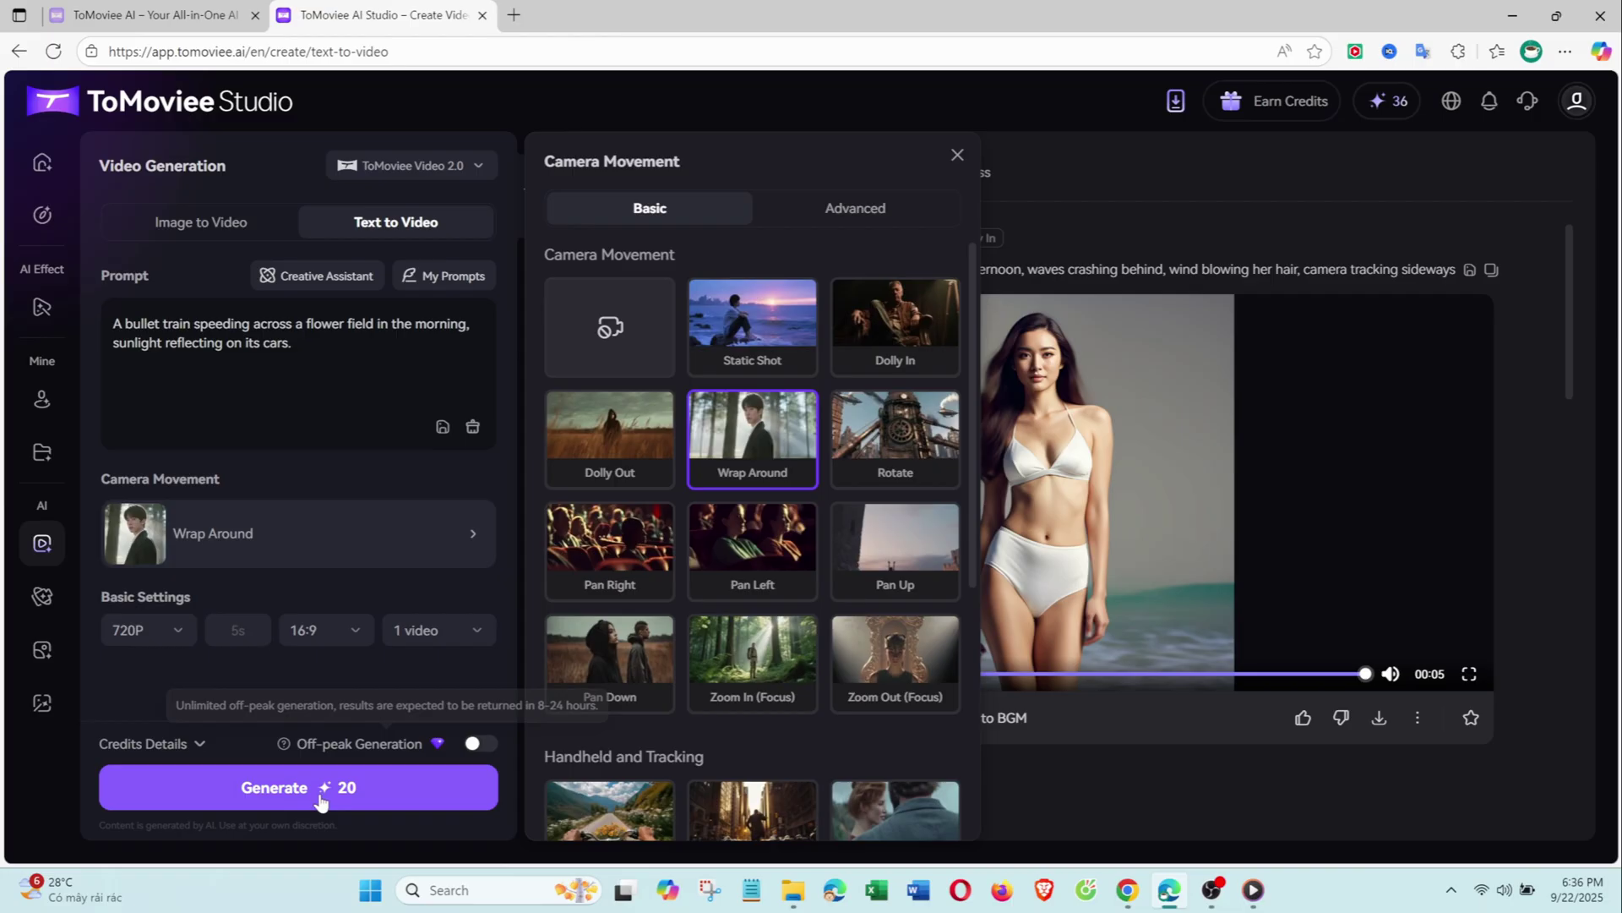
pyautogui.click(426, 165)
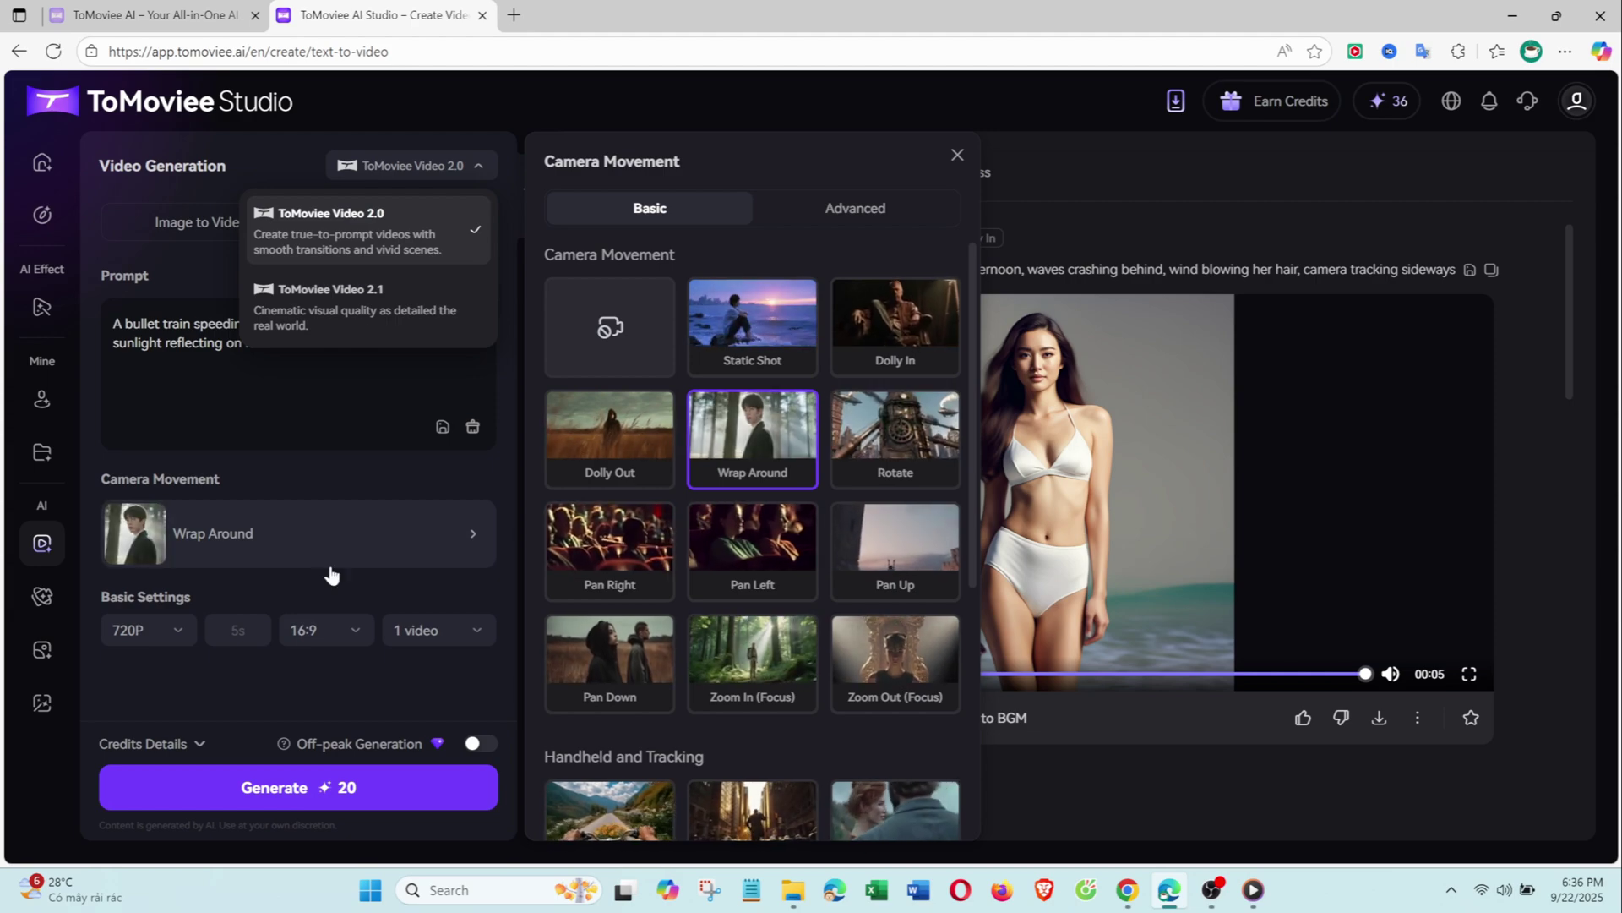
pyautogui.click(327, 689)
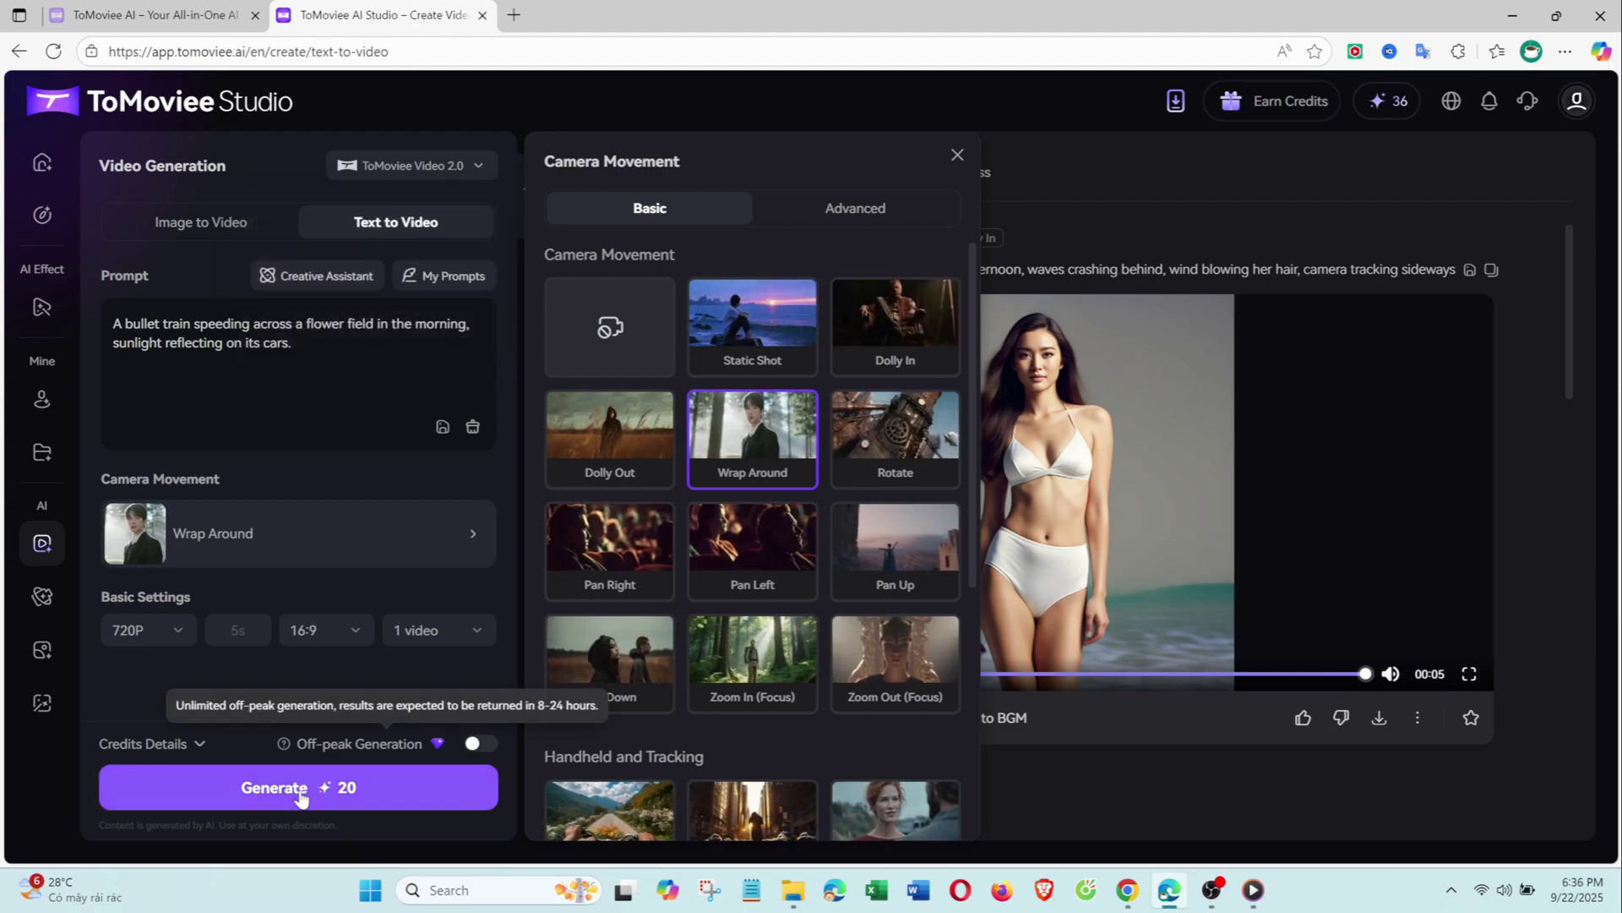
pyautogui.click(958, 158)
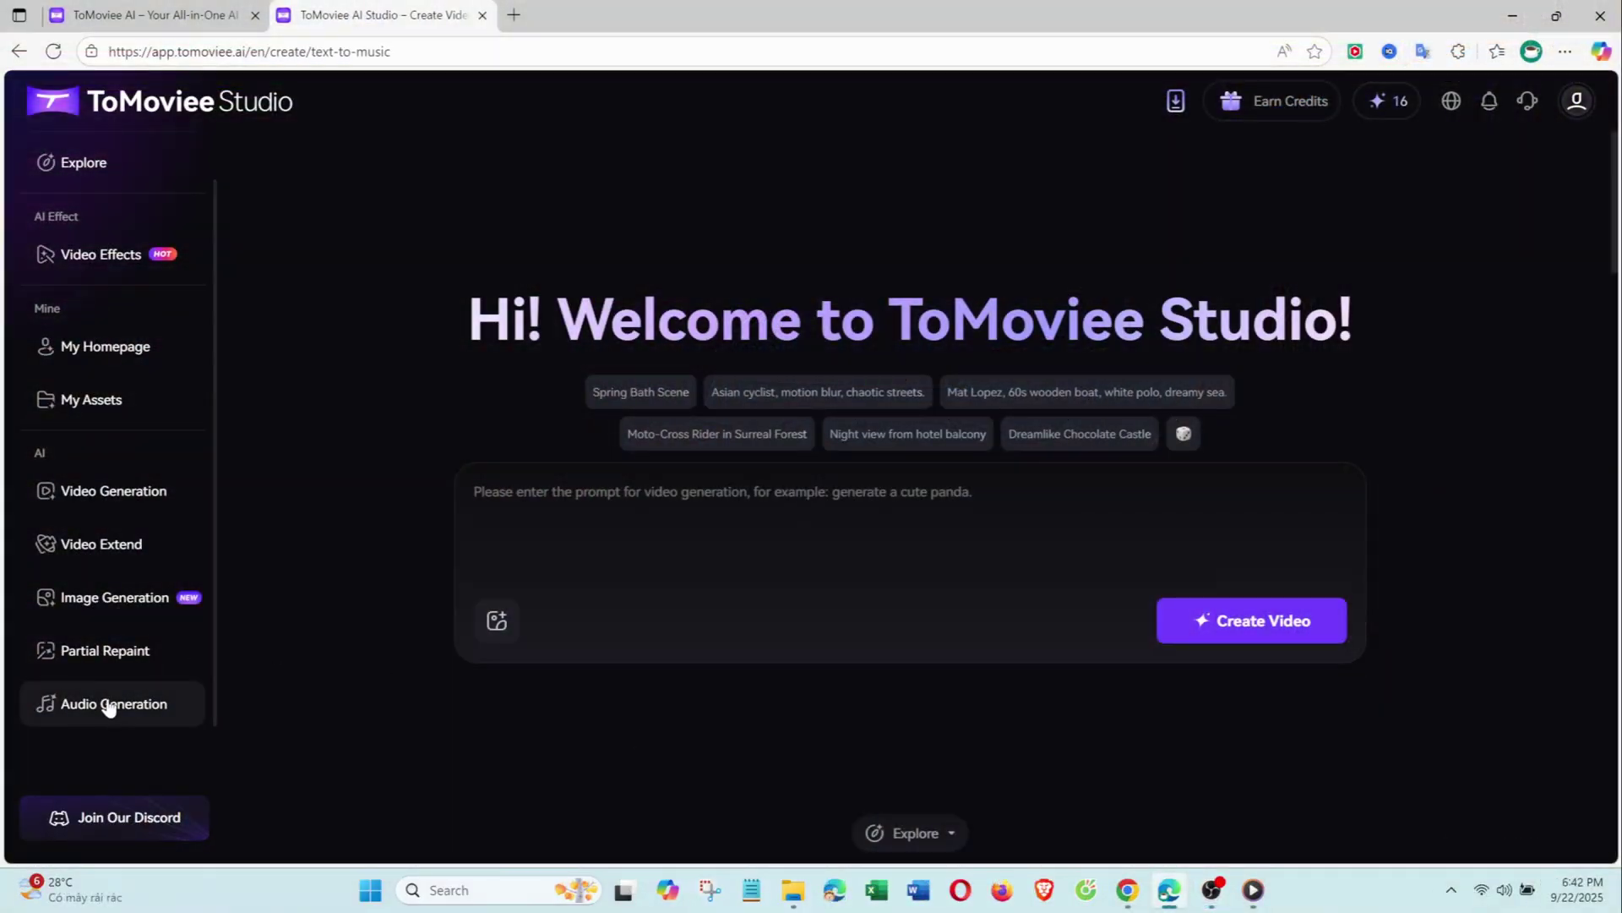
# Open Audio Generation's Text to Sound and enter the forest-birds sound description.
pyautogui.click(108, 707)
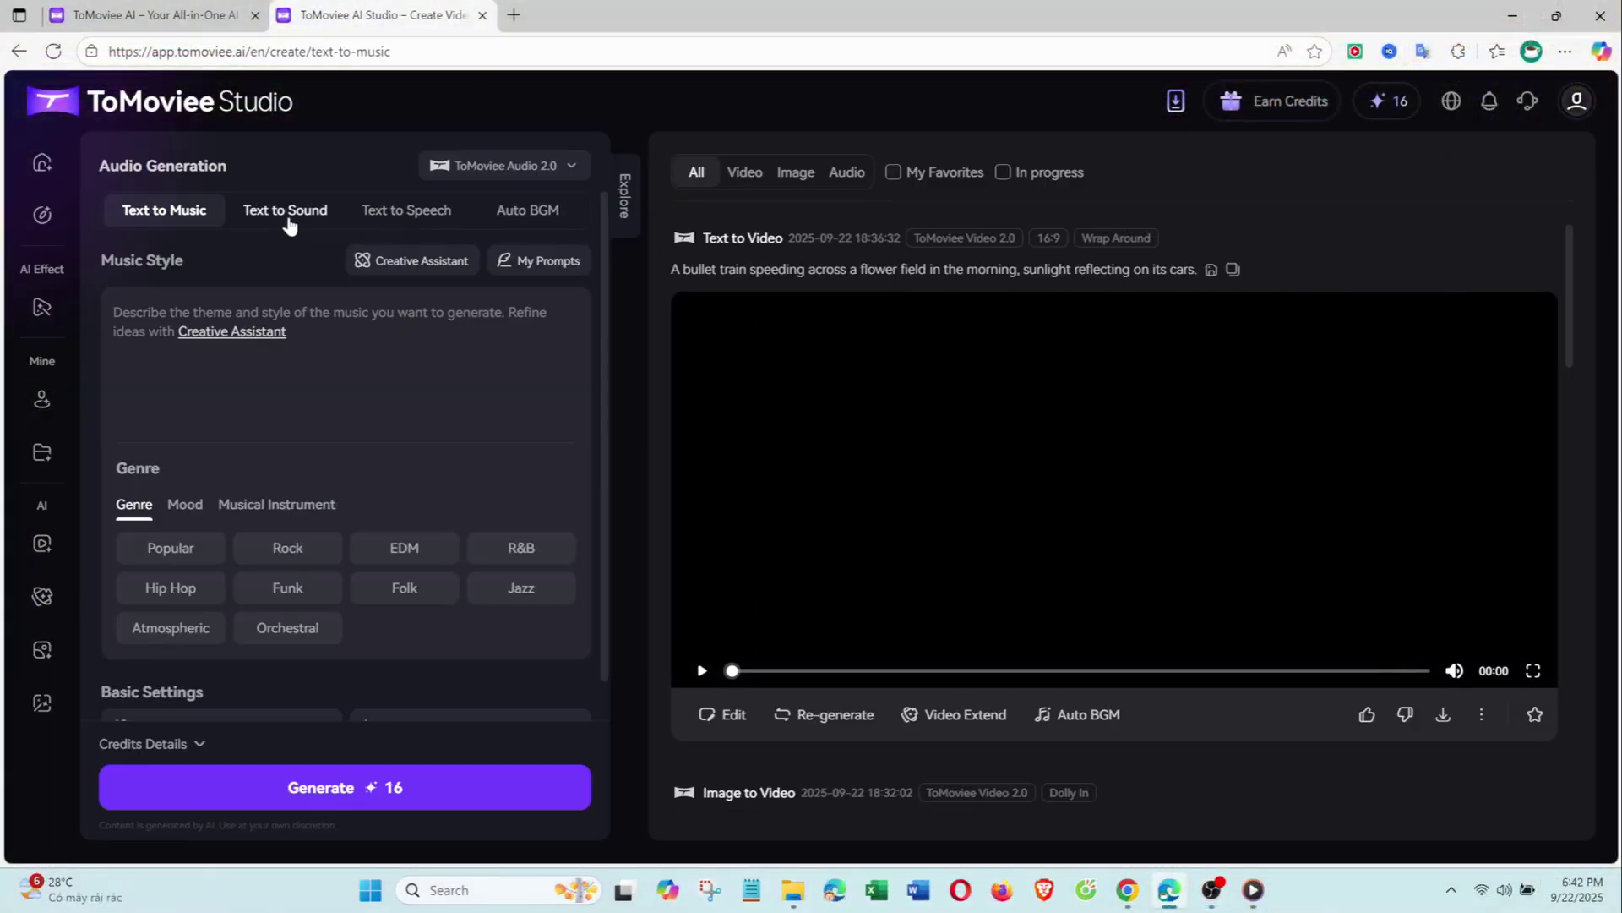
pyautogui.click(289, 215)
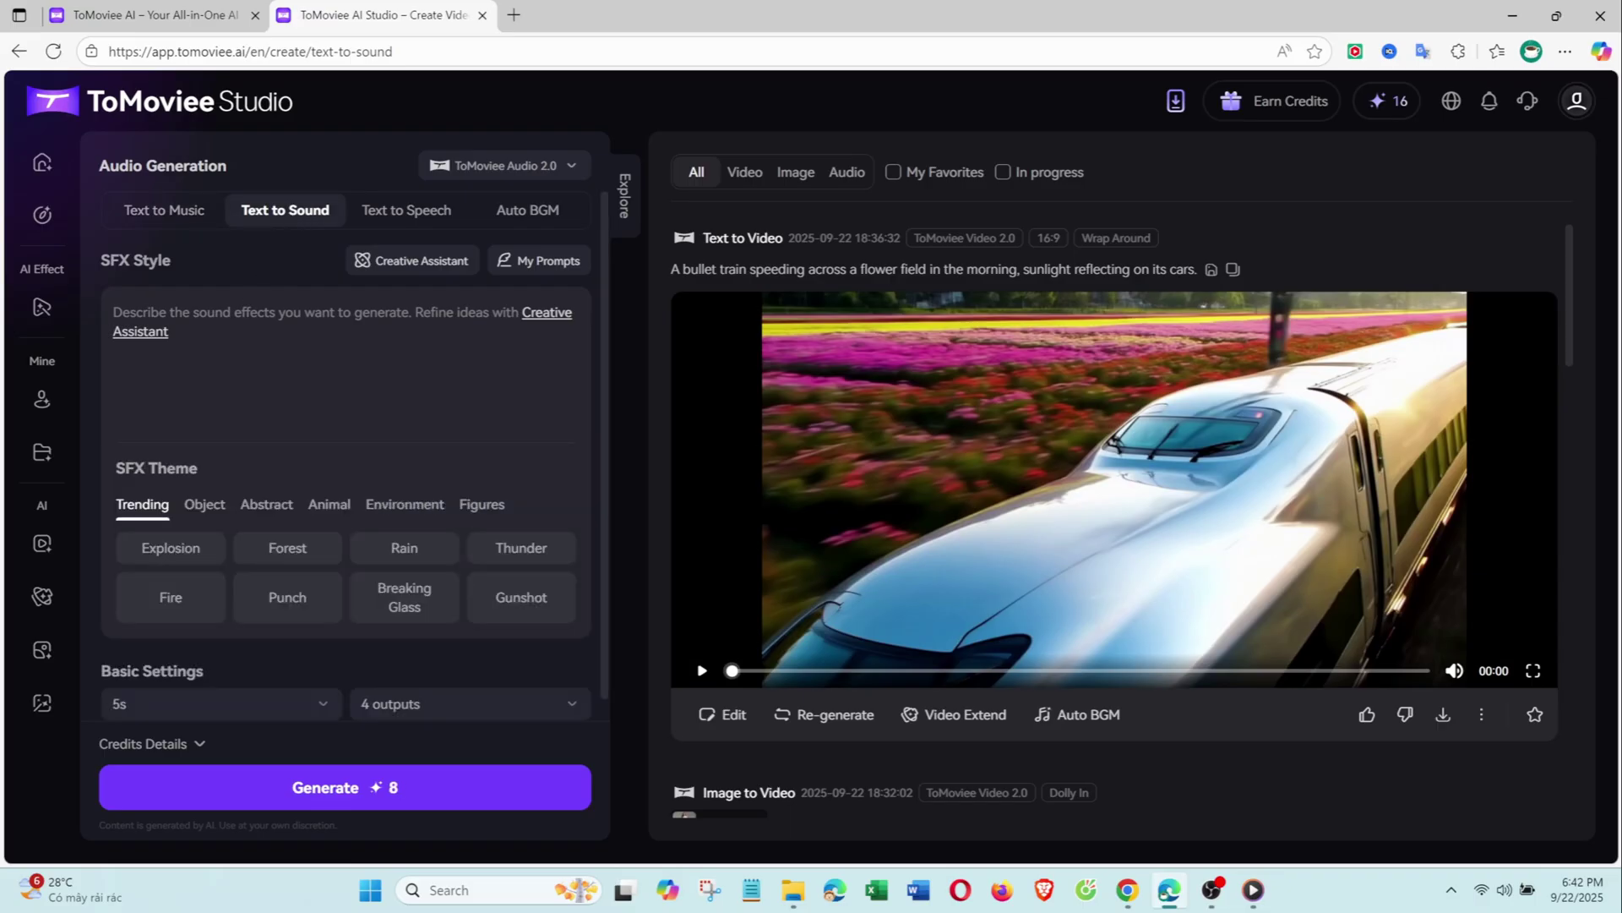
pyautogui.click(114, 312)
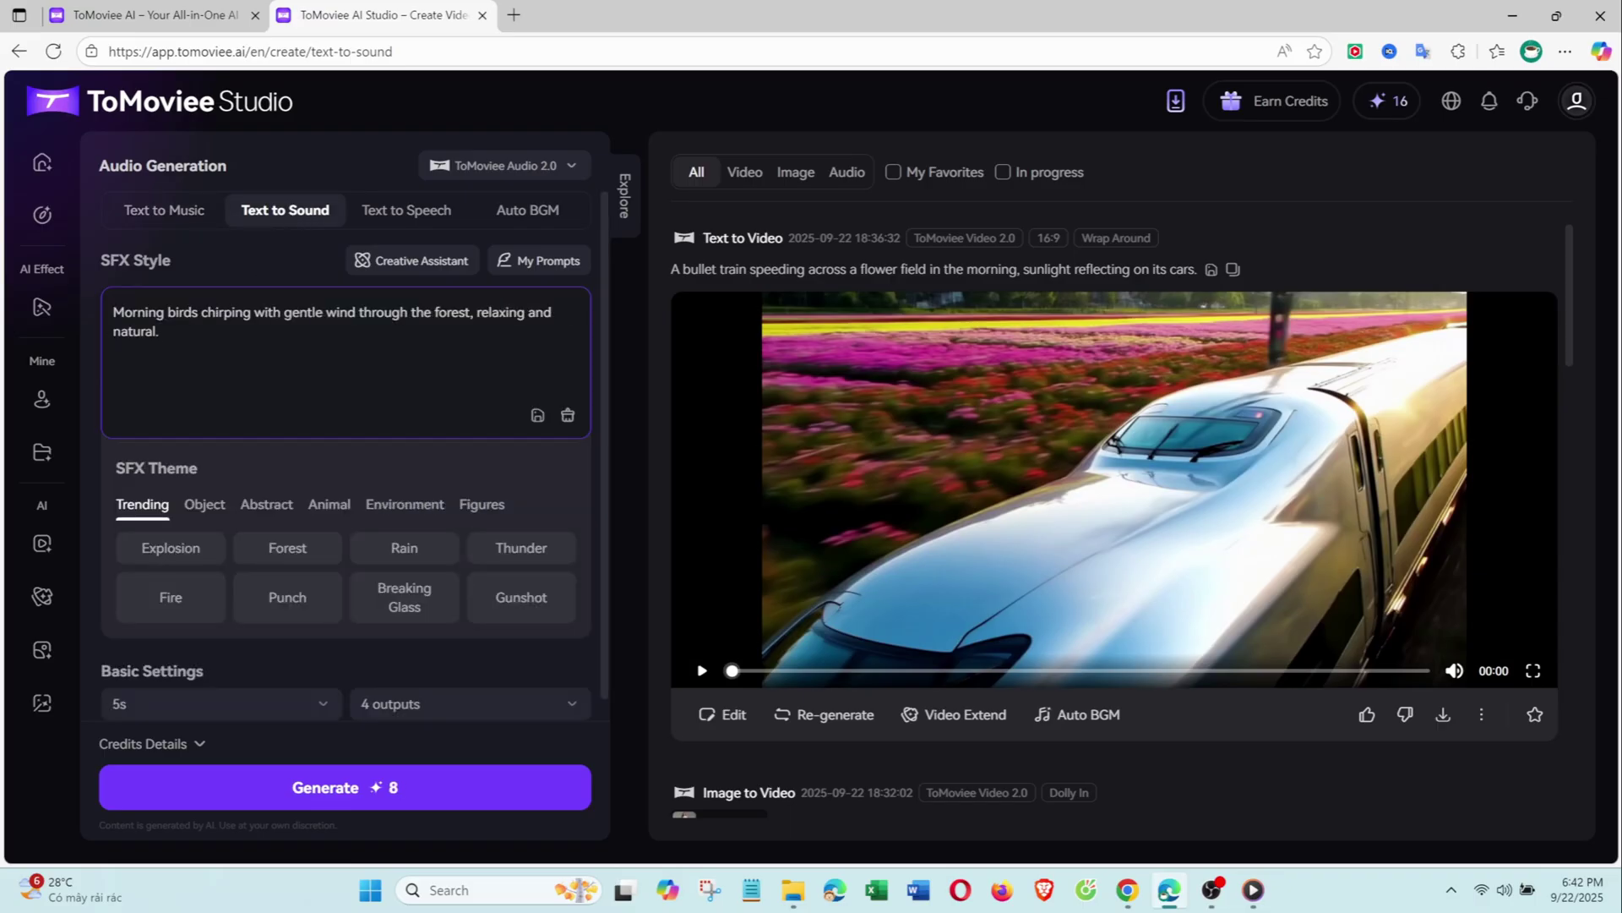
pyautogui.hotkey('ctrl', 'a')
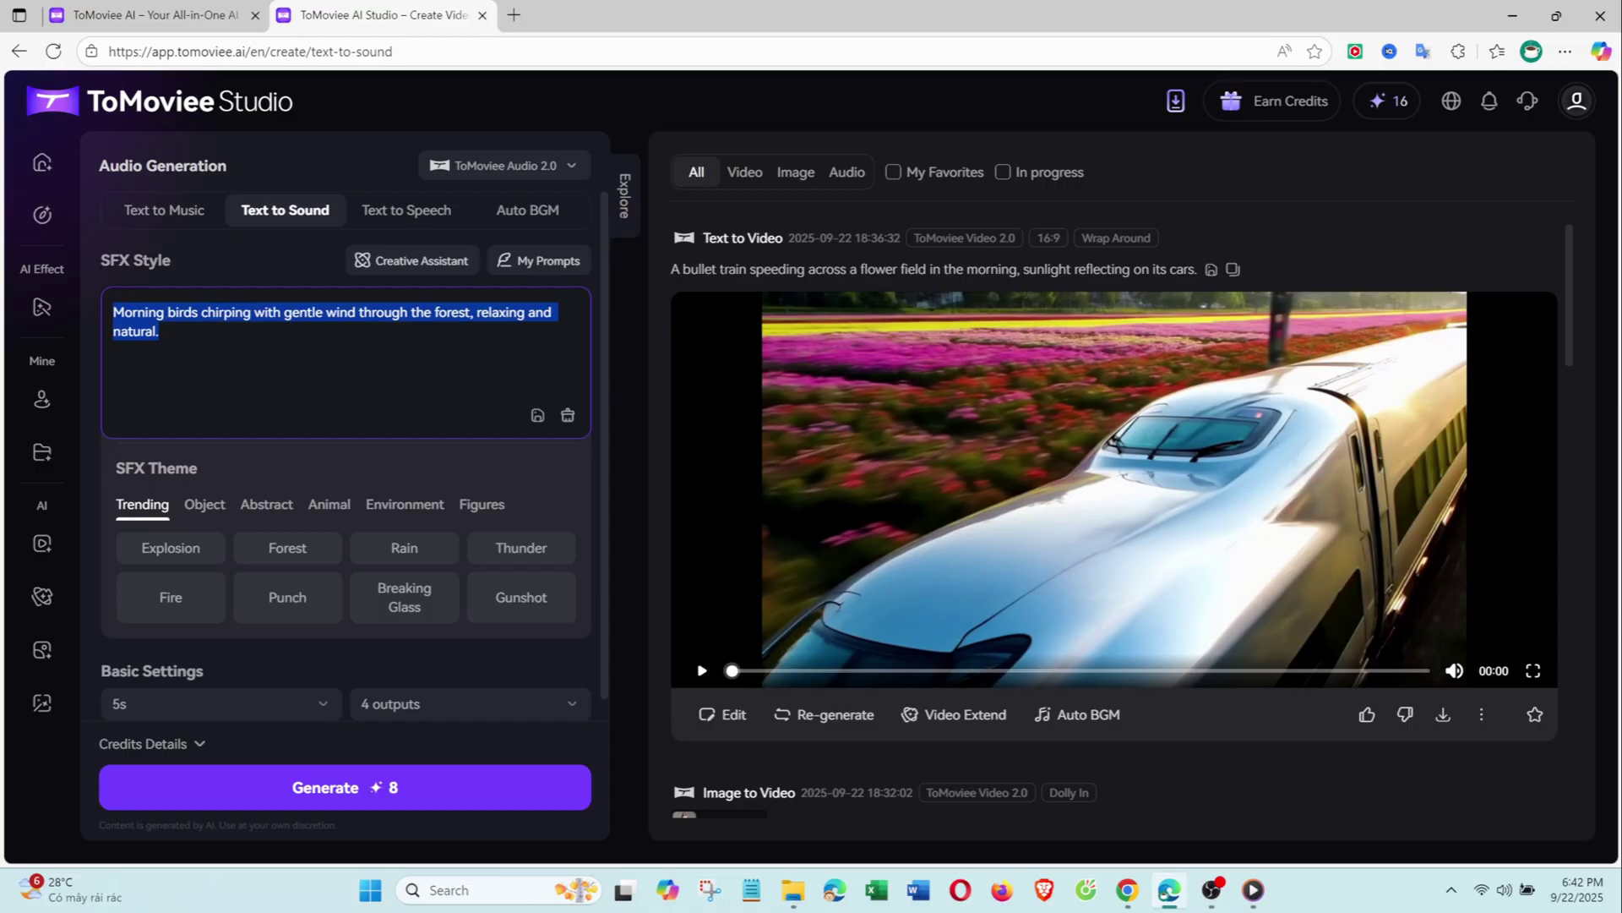
pyautogui.press('Right')
# Browse the Object, Abstract, Animal and Environment sound themes.
pyautogui.click(205, 507)
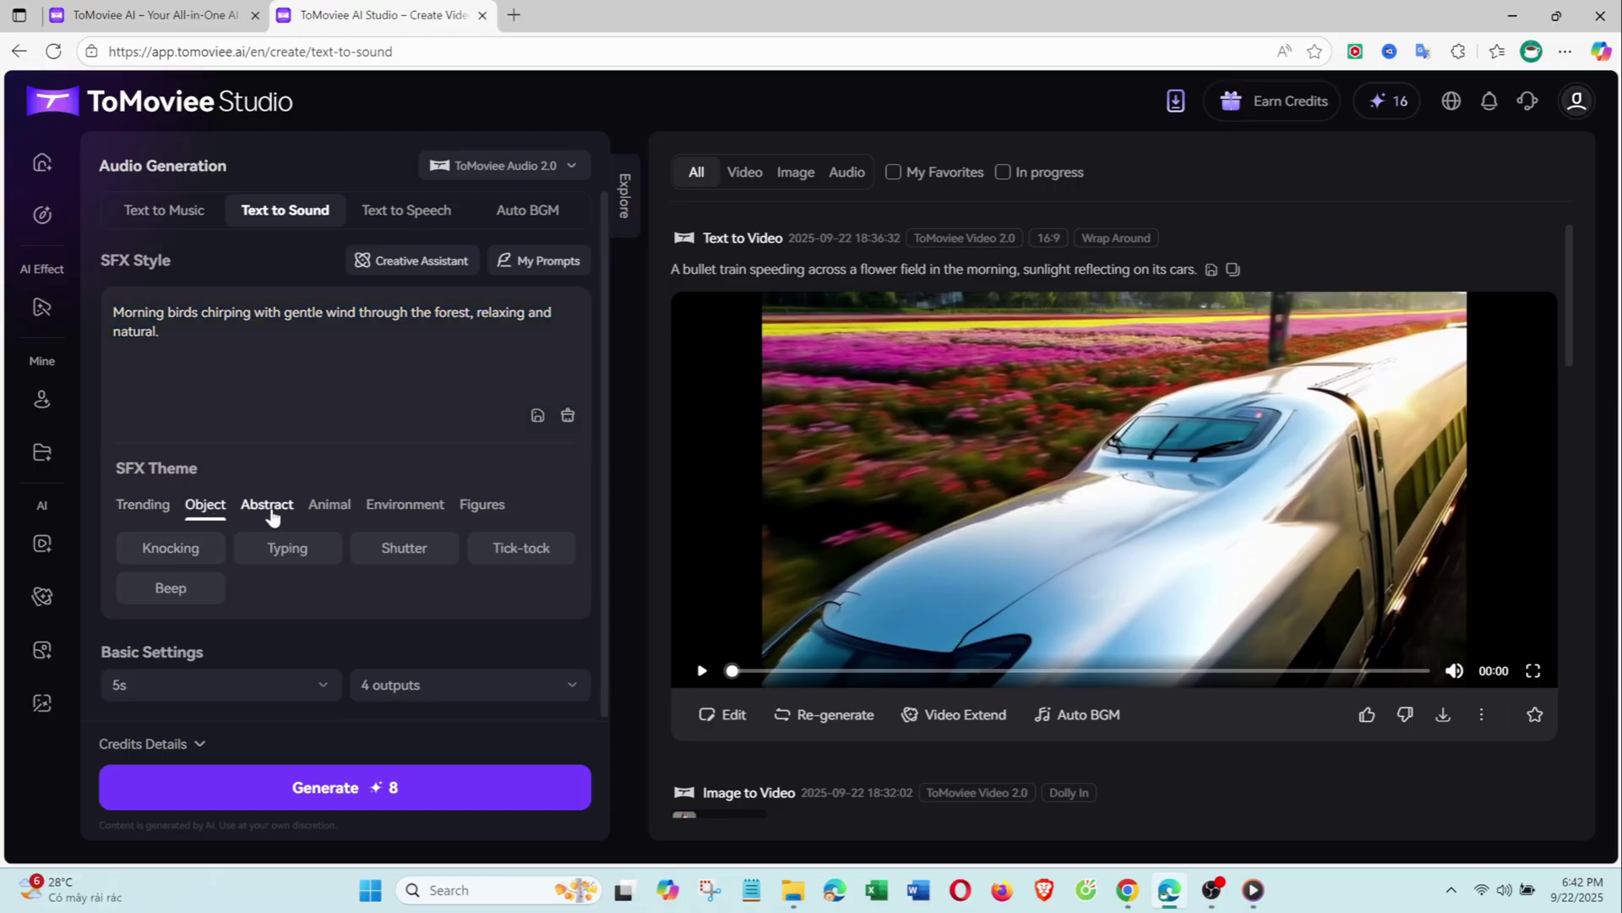
pyautogui.click(272, 507)
pyautogui.click(329, 507)
pyautogui.click(405, 507)
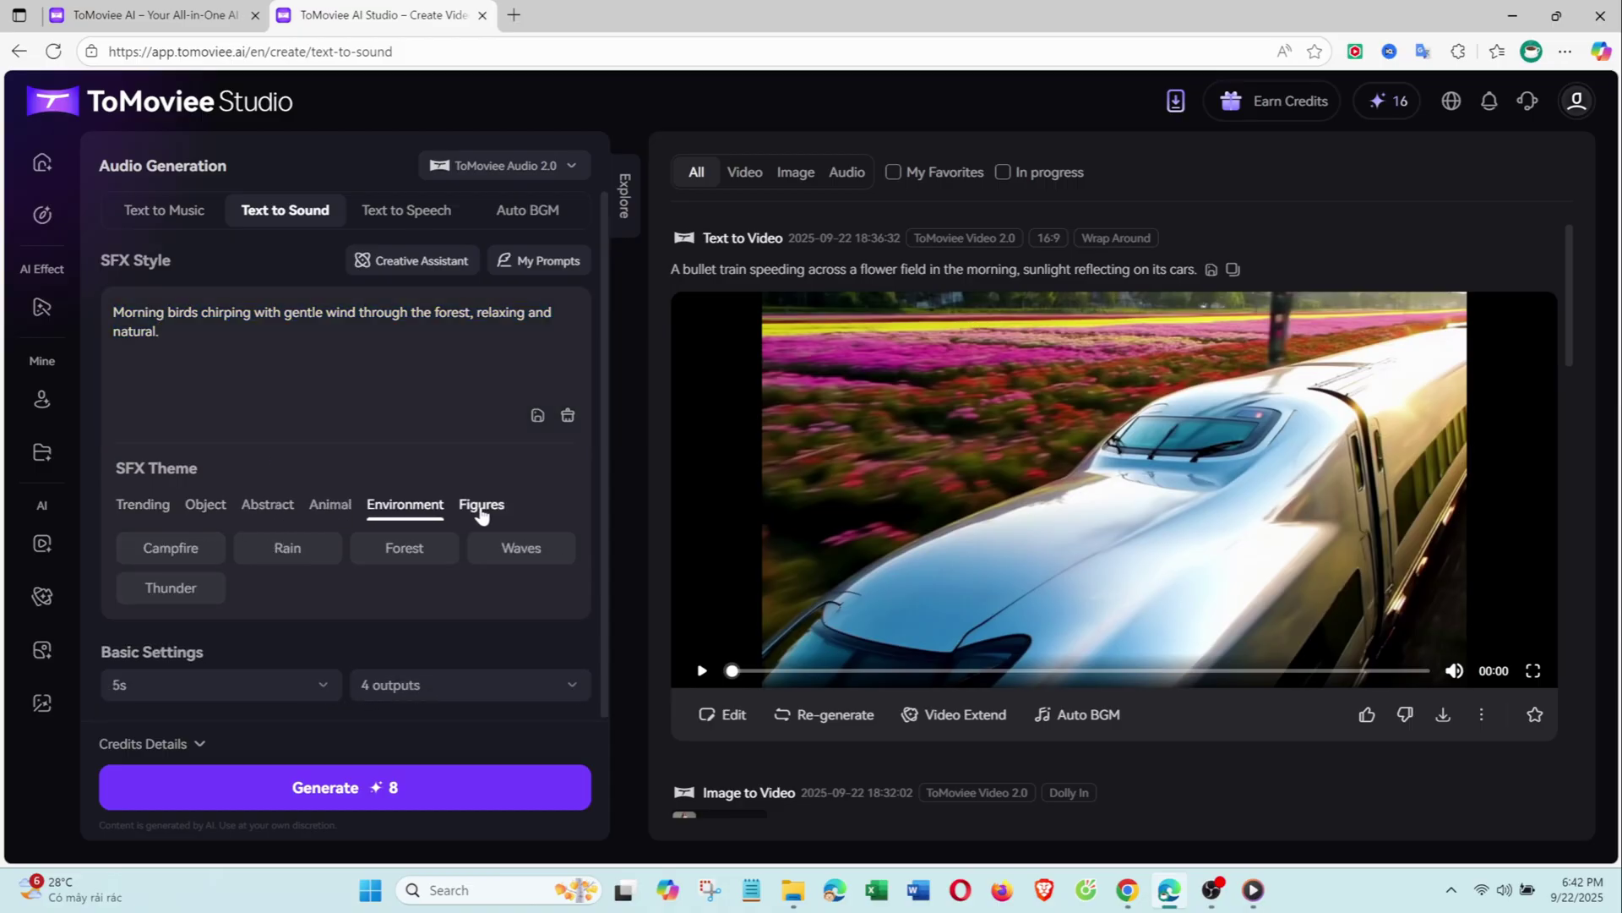
# Set 10s duration and 1 output, generate the birds sound, and play it.
pyautogui.click(205, 697)
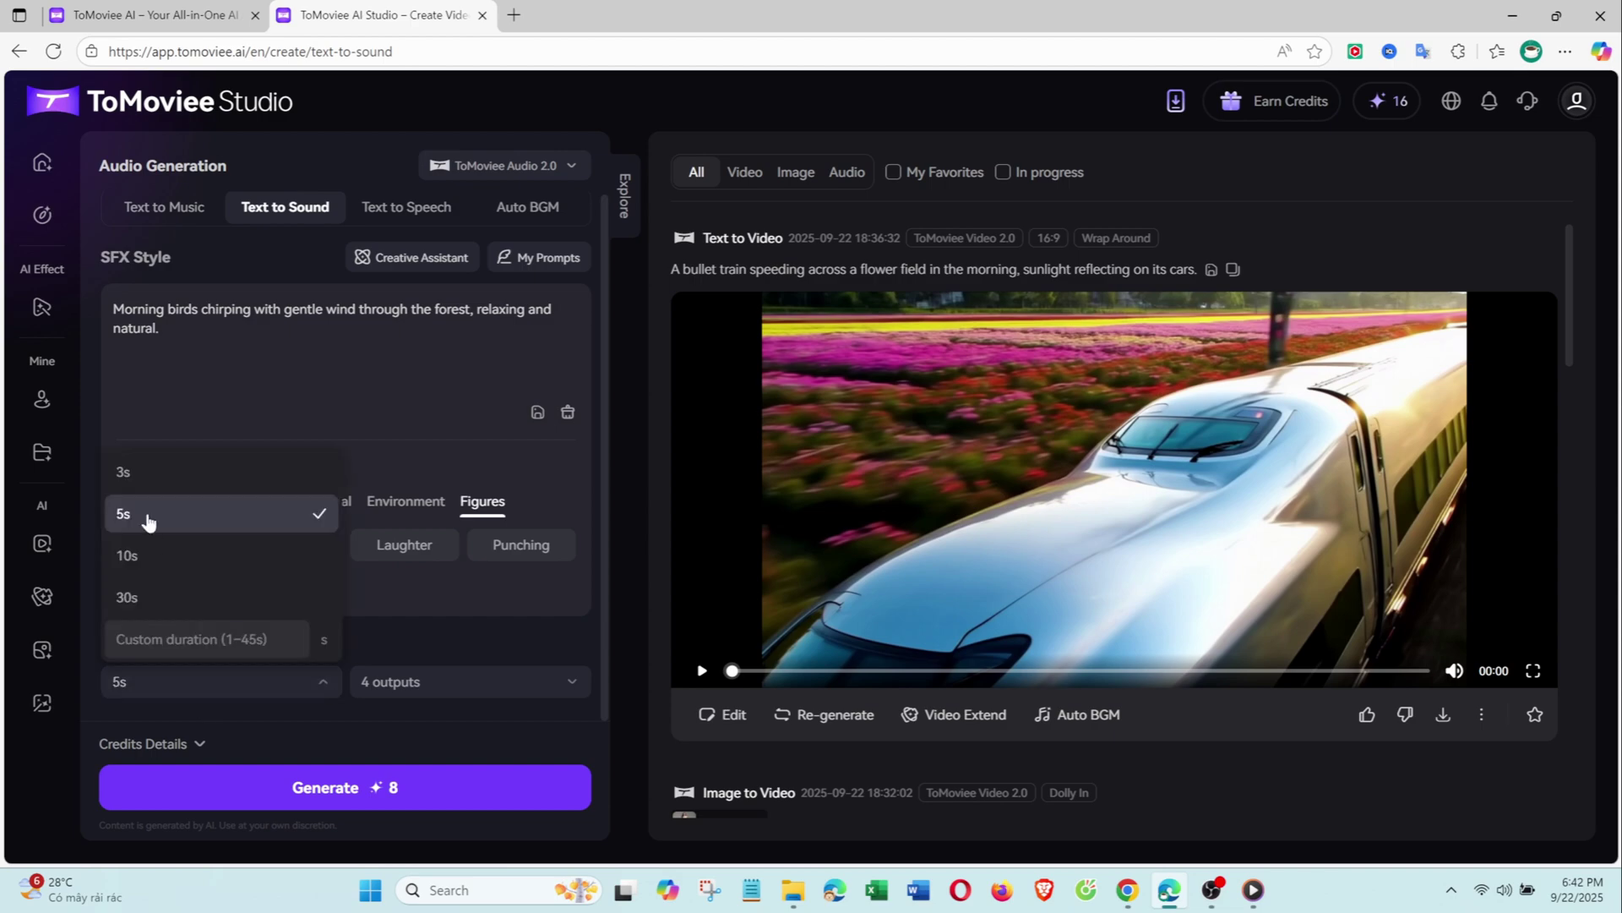
pyautogui.click(131, 555)
pyautogui.click(403, 688)
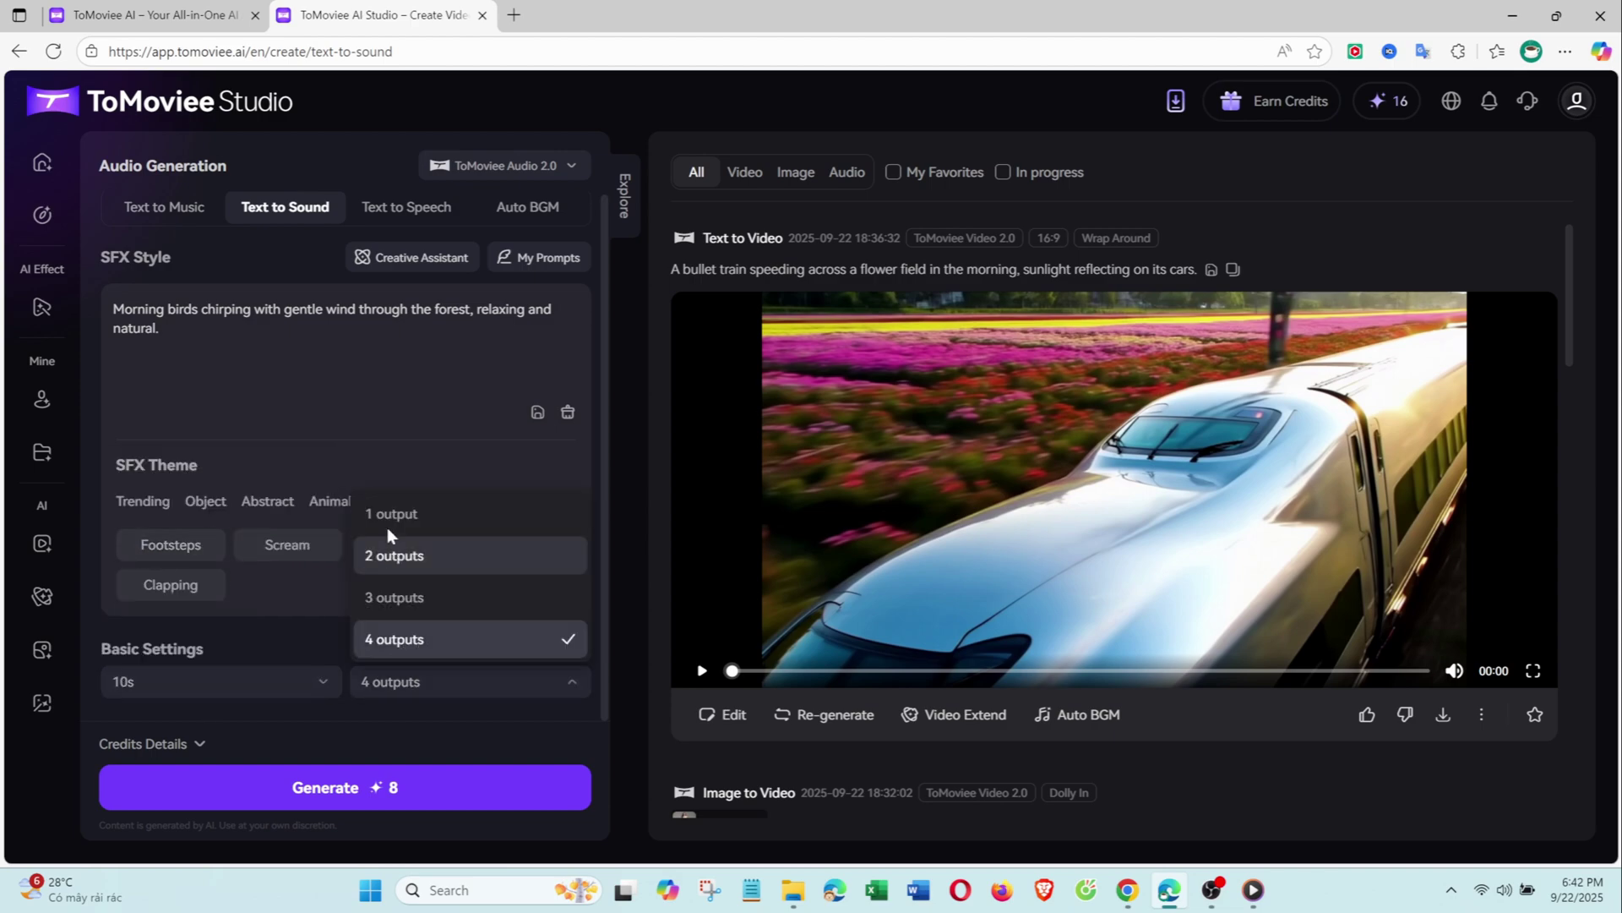
pyautogui.click(394, 518)
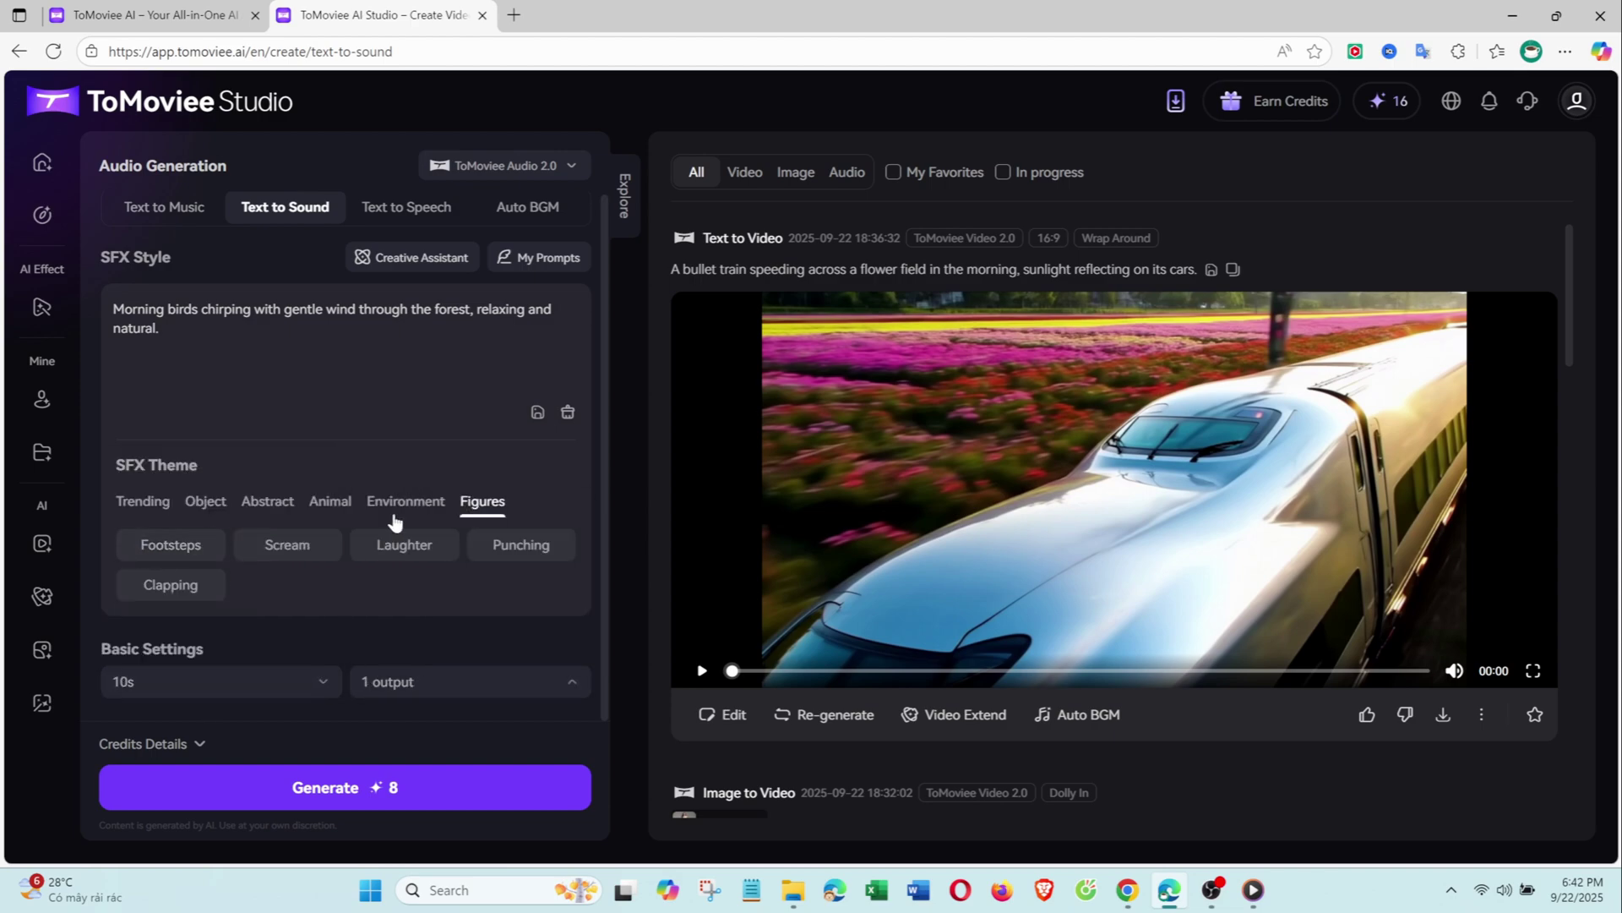
pyautogui.click(329, 775)
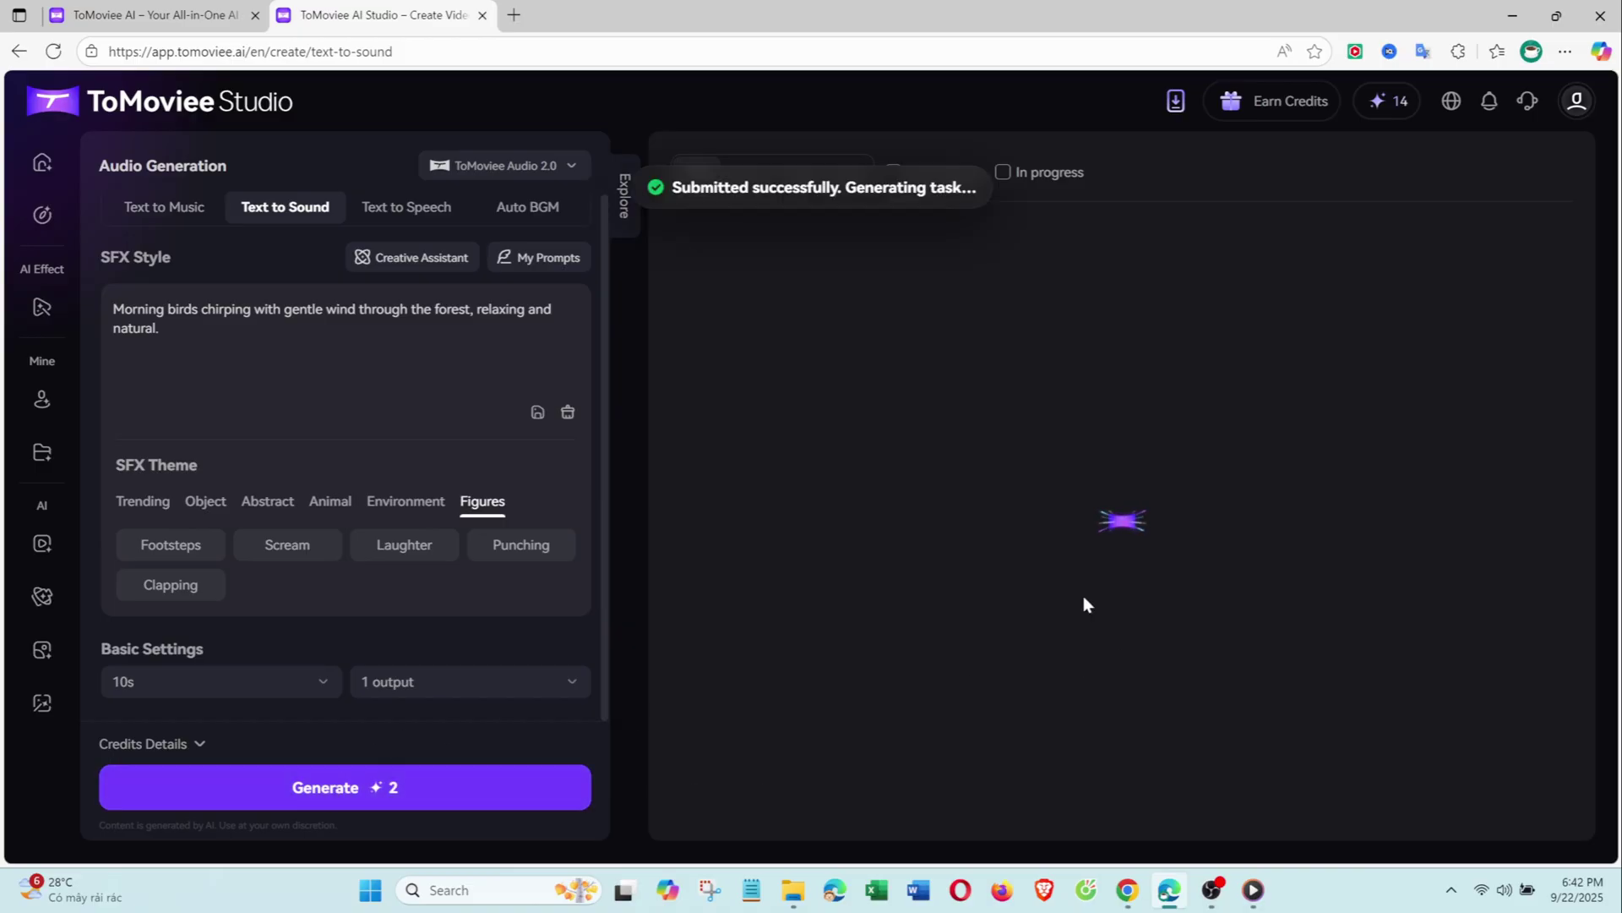
pyautogui.click(720, 342)
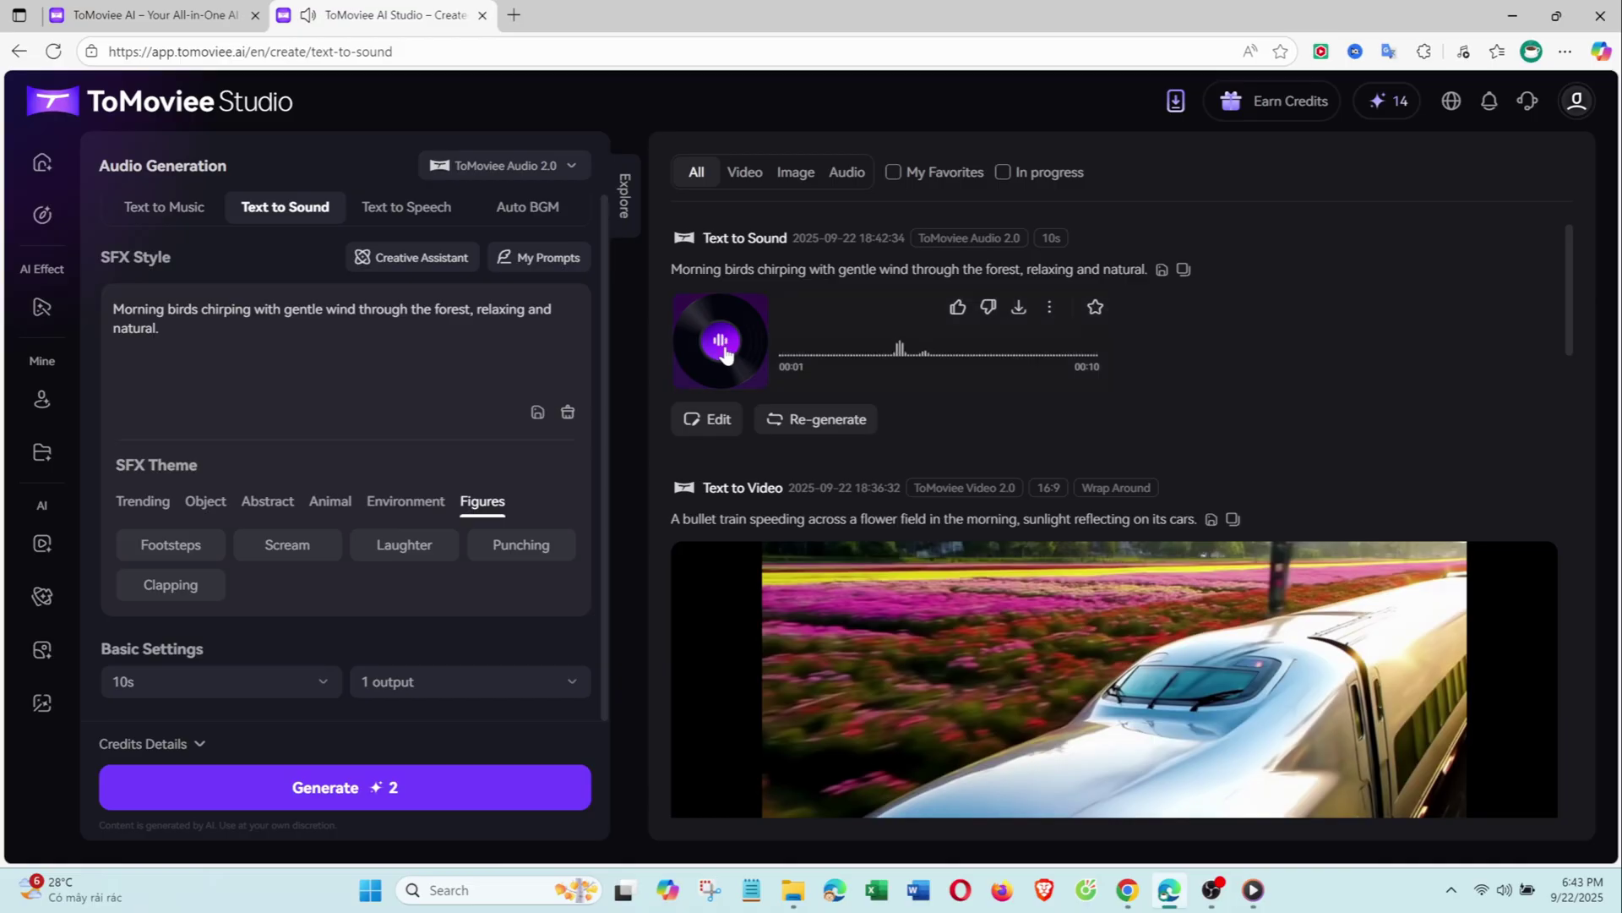